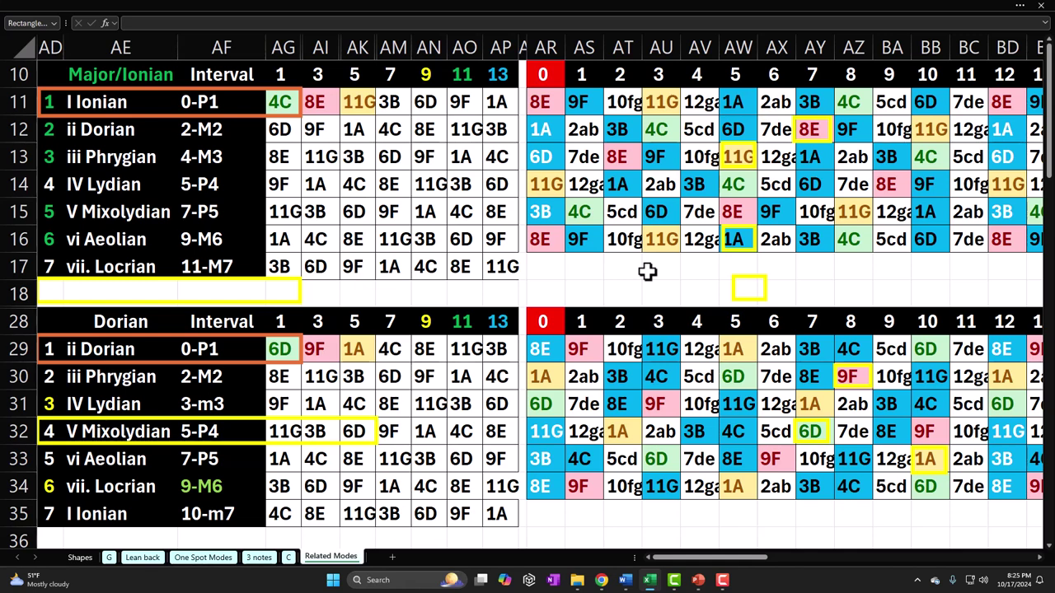
# Move the three yellow marker rectangles off the Major/Ionian fretboard into the empty rows 17 and 18 beneath it.
pyautogui.click(647, 272)
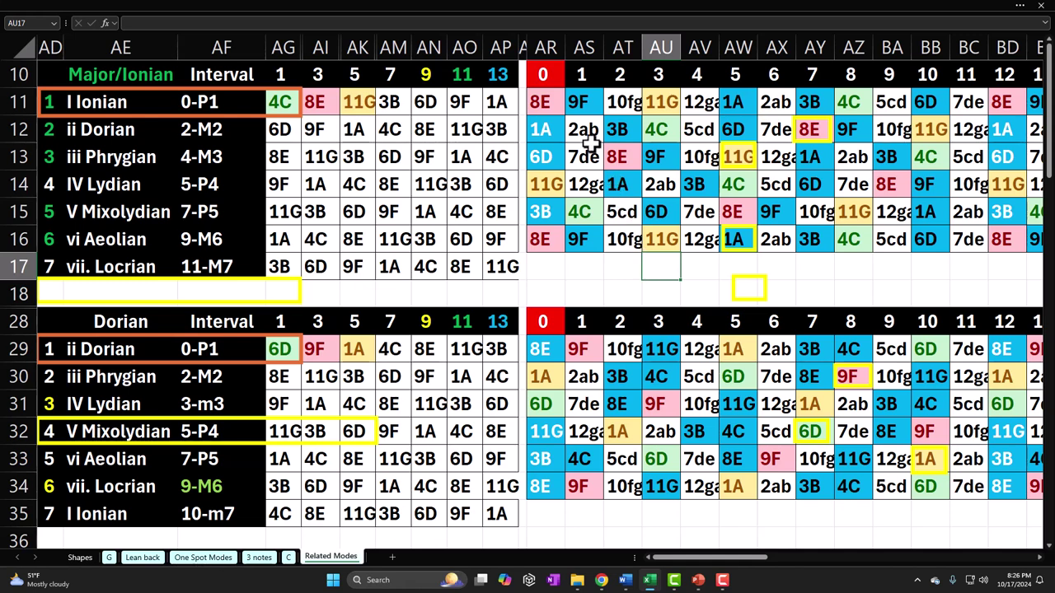
pyautogui.moveTo(541, 101); pyautogui.dragTo(945, 239)
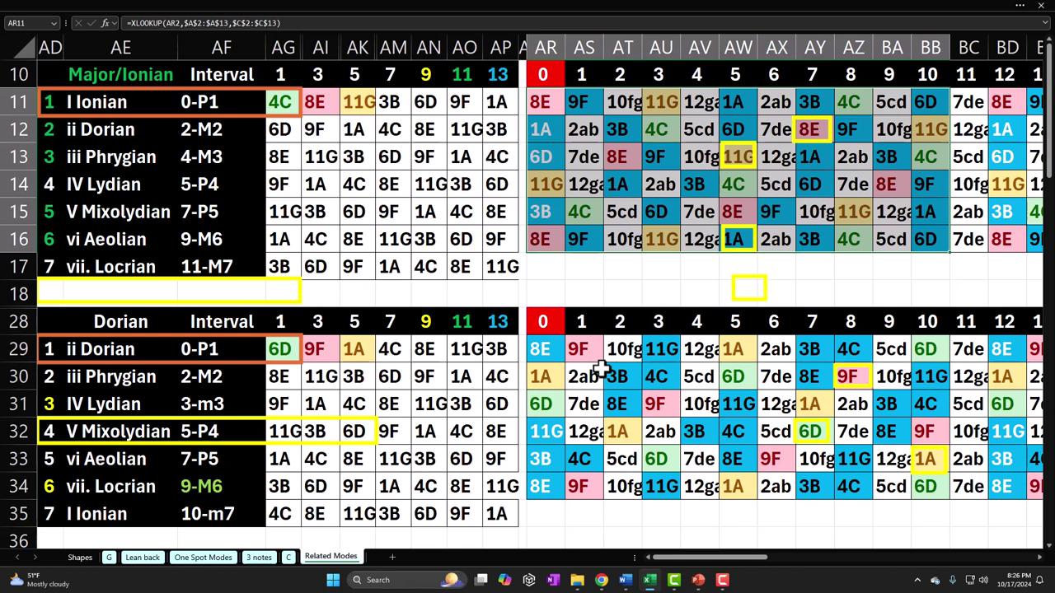
pyautogui.click(593, 283)
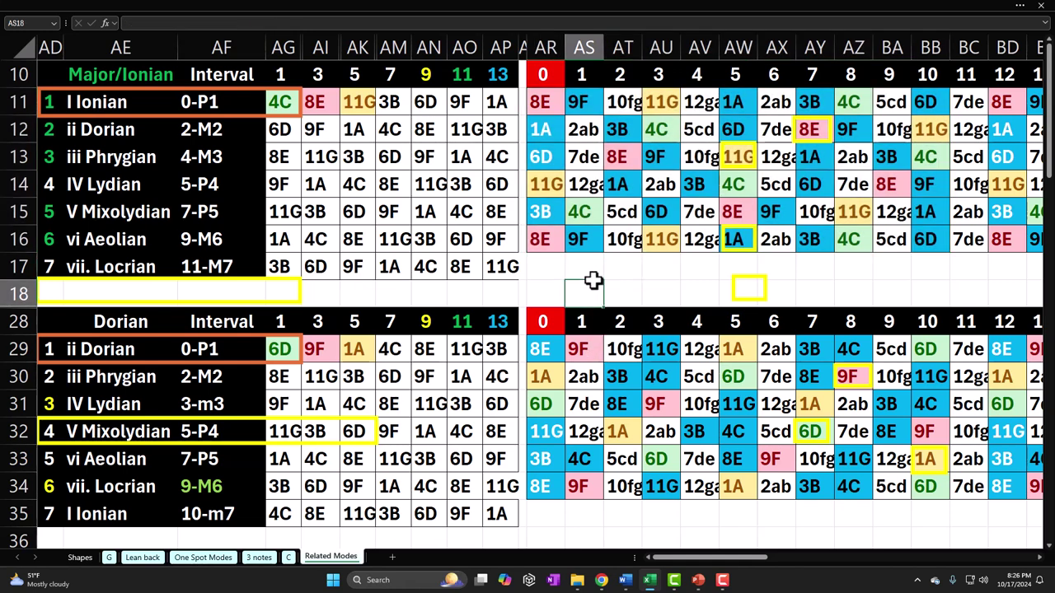
pyautogui.moveTo(754, 169); pyautogui.dragTo(700, 290)
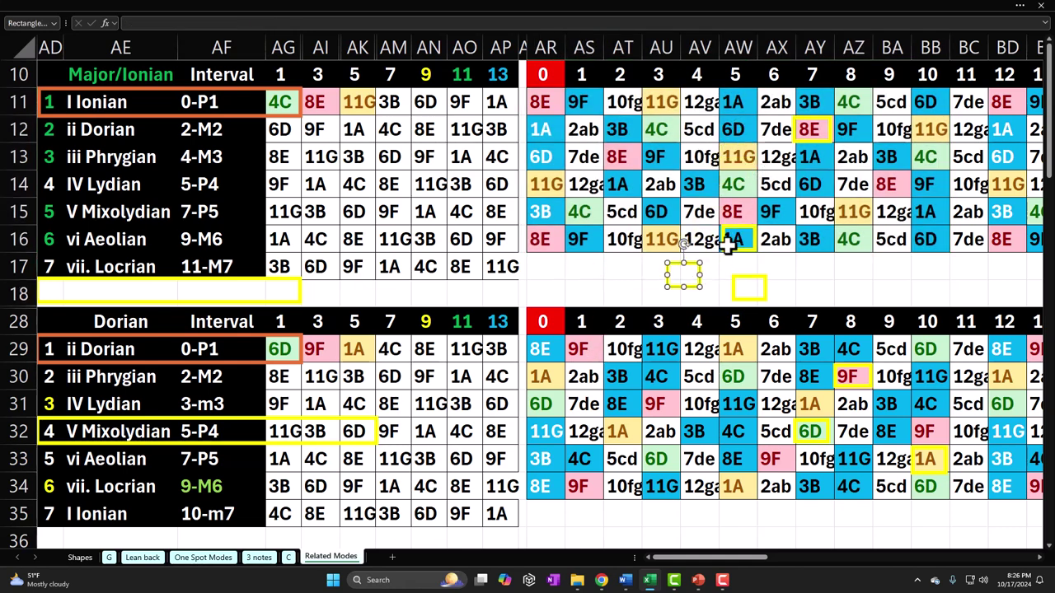
pyautogui.hotkey('ctrl', 'd')
pyautogui.moveTo(808, 141); pyautogui.dragTo(813, 302)
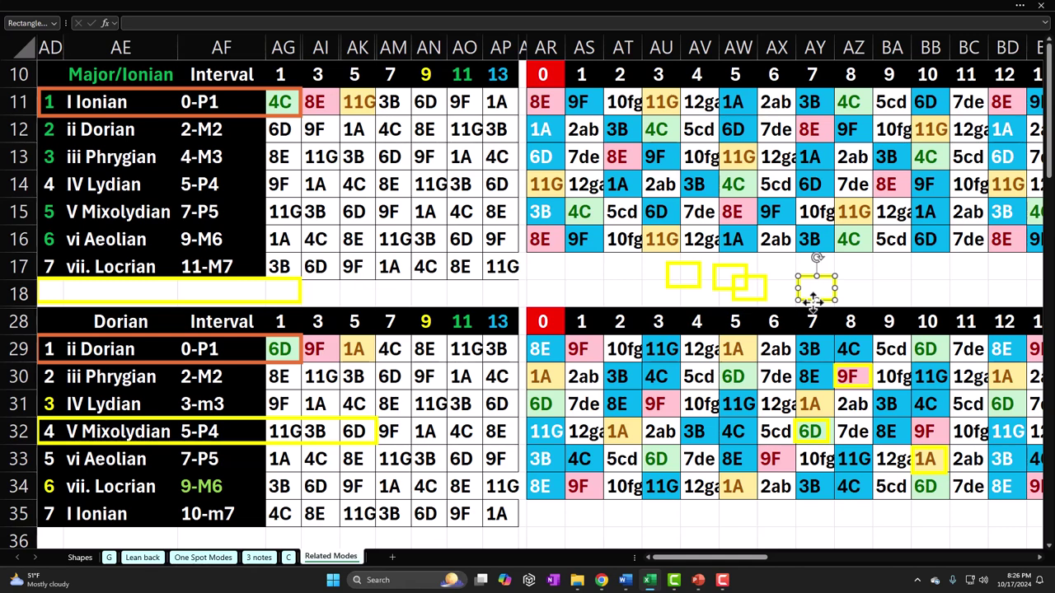
# Examine the Major/Ionian table's root notes, the I Ionian 1-3-5 chord notes and the 7, 9, 11 and 13 column headings.
pyautogui.click(141, 70)
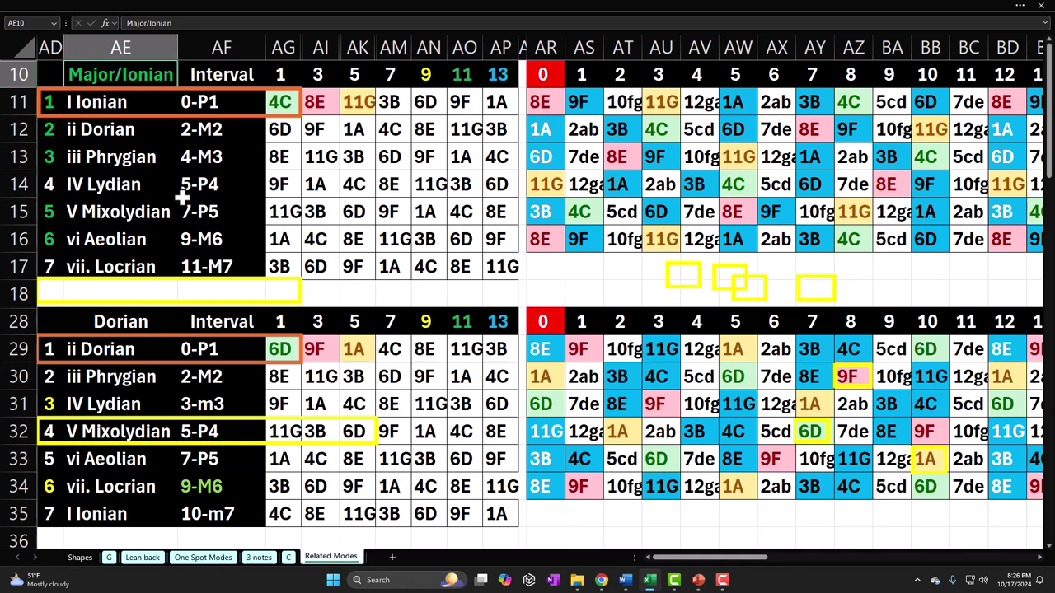
pyautogui.moveTo(277, 104); pyautogui.dragTo(279, 264)
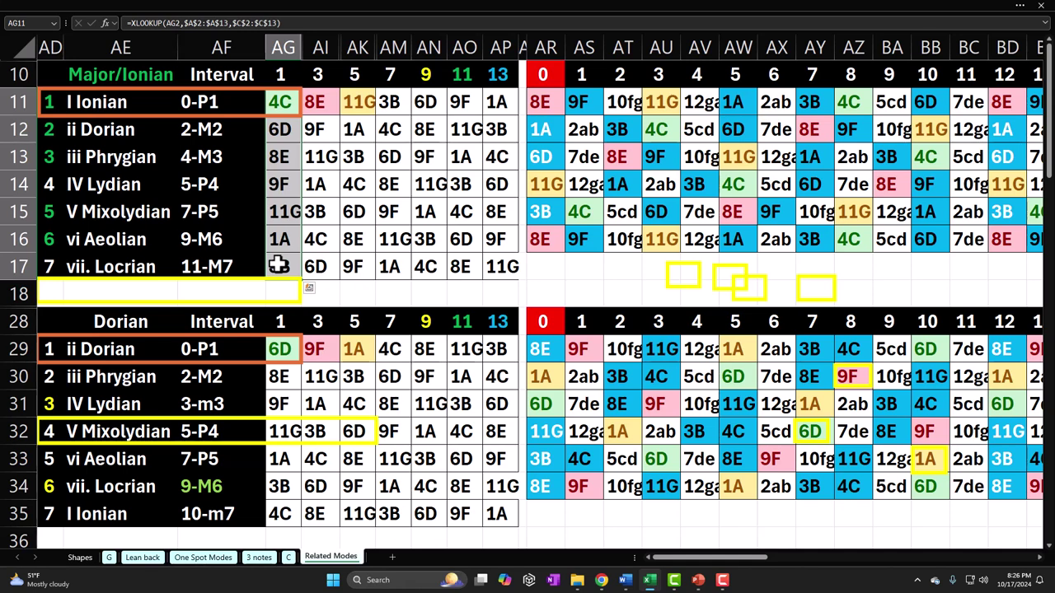
pyautogui.moveTo(277, 102); pyautogui.dragTo(355, 102)
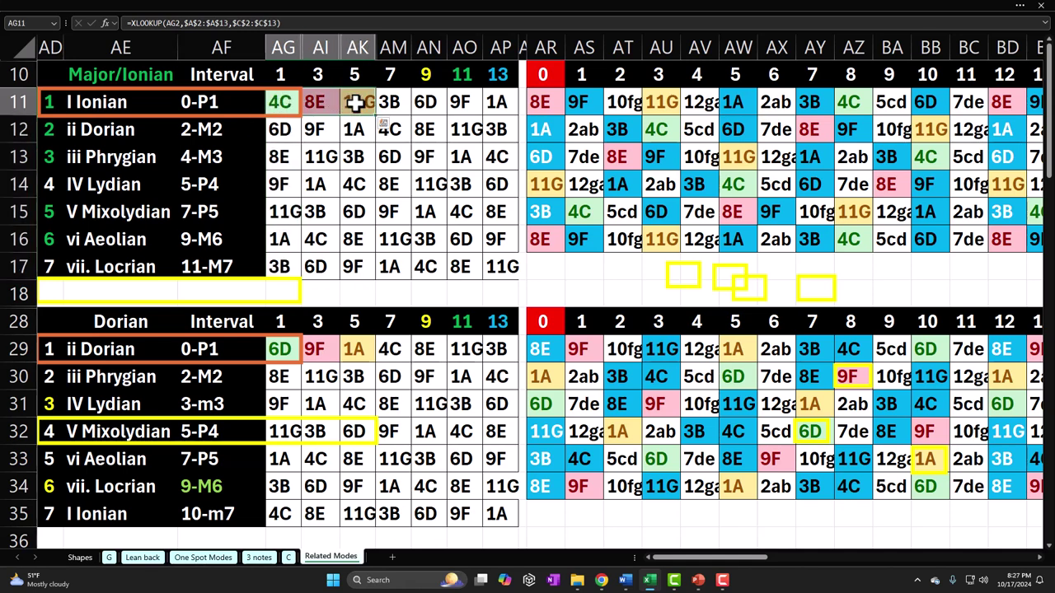
pyautogui.click(392, 75)
pyautogui.click(430, 75)
pyautogui.click(463, 75)
pyautogui.click(499, 74)
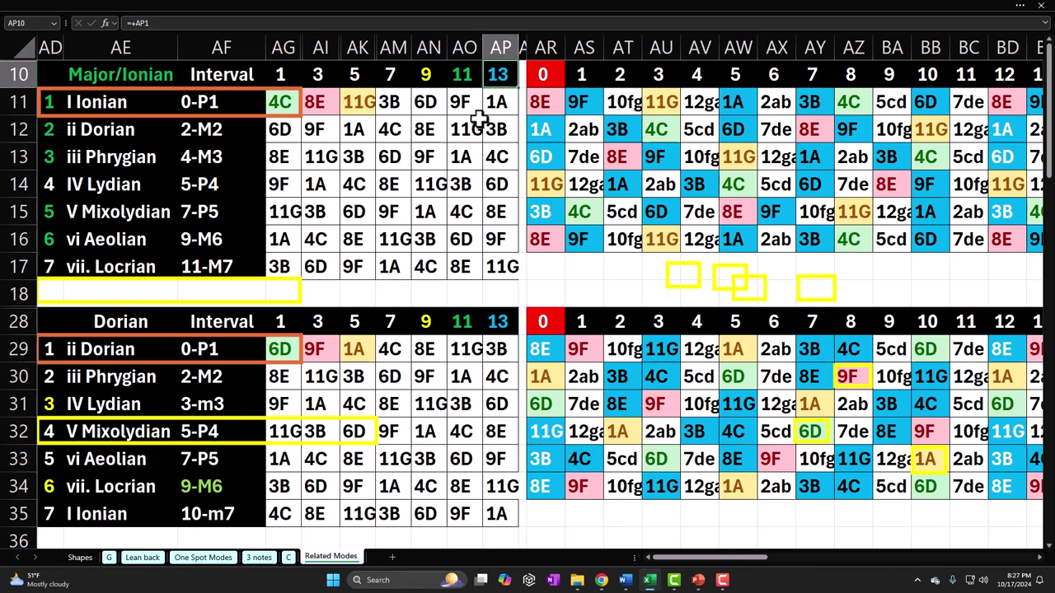
# Compare the list of mode names in the Major/Ionian table with the list in the Dorian table.
pyautogui.click(120, 76)
pyautogui.scroll(-1, 160, 281)
pyautogui.scroll(-2, 159, 282)
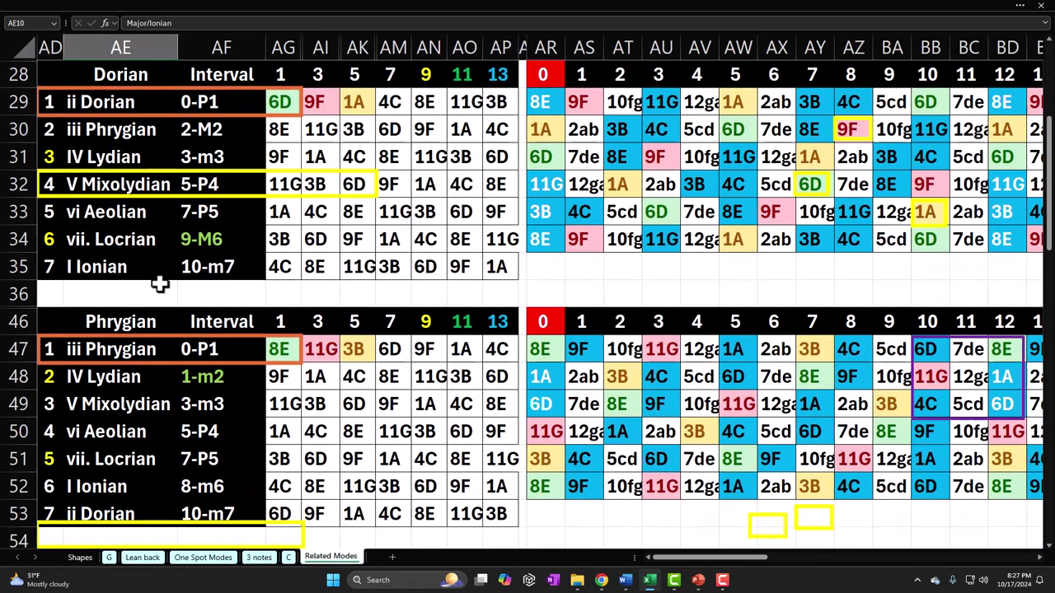
pyautogui.scroll(3, 162, 281)
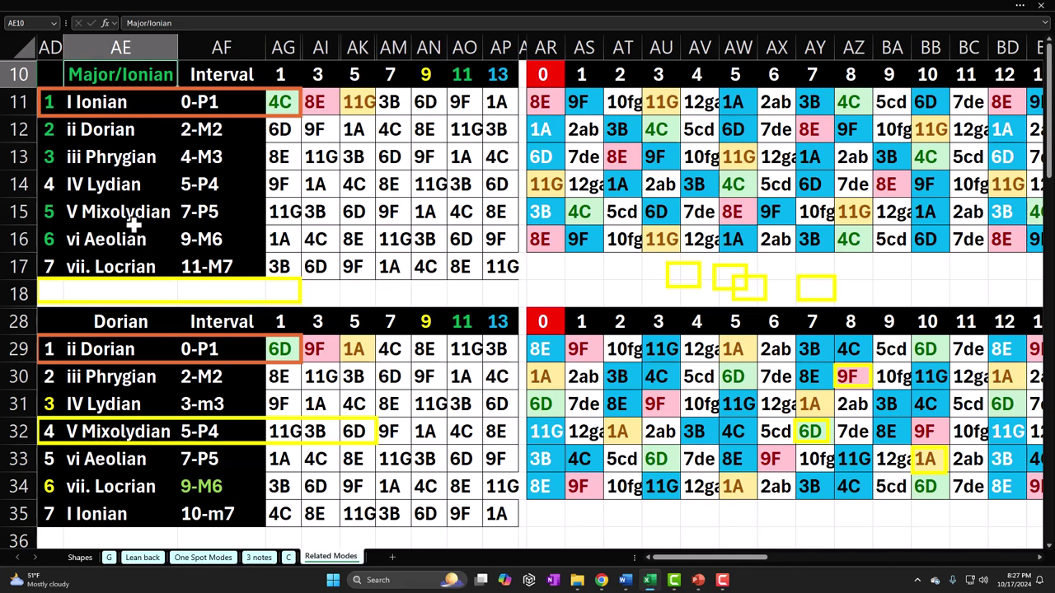
pyautogui.moveTo(146, 102); pyautogui.dragTo(142, 258)
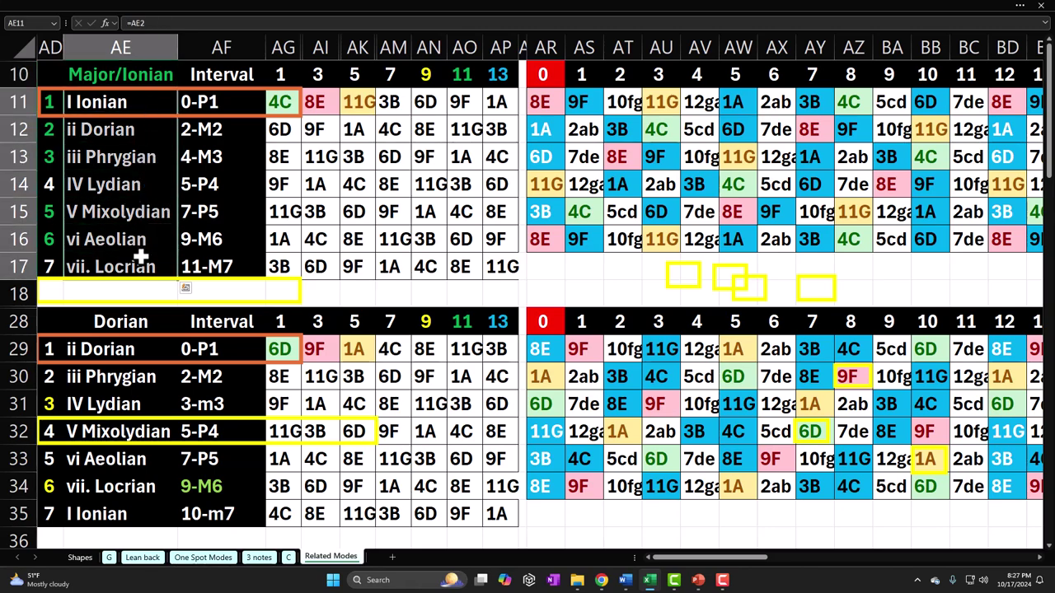
pyautogui.scroll(-3, 142, 257)
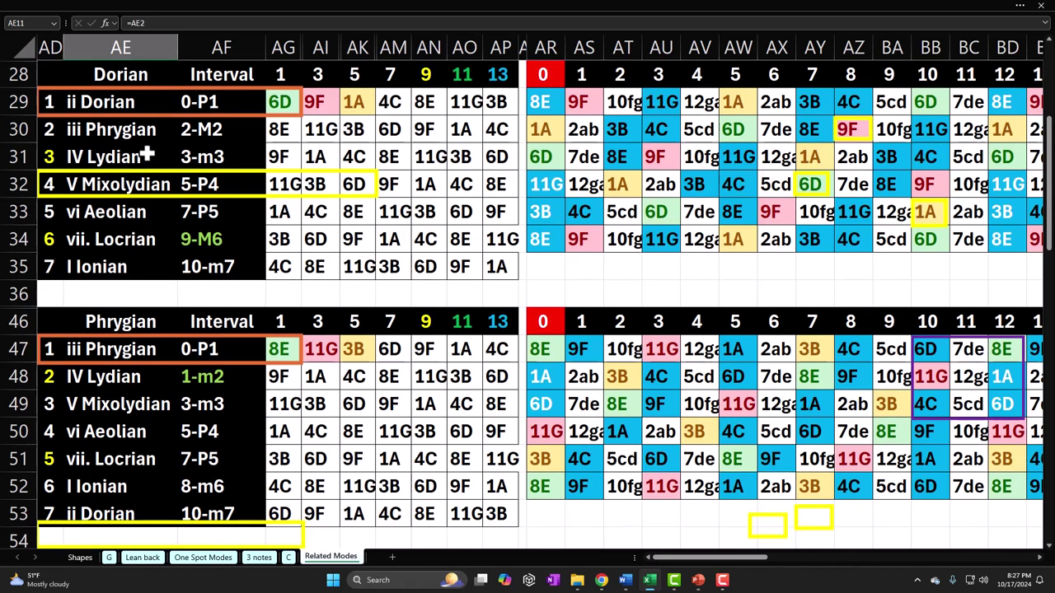
pyautogui.moveTo(123, 102); pyautogui.dragTo(123, 258)
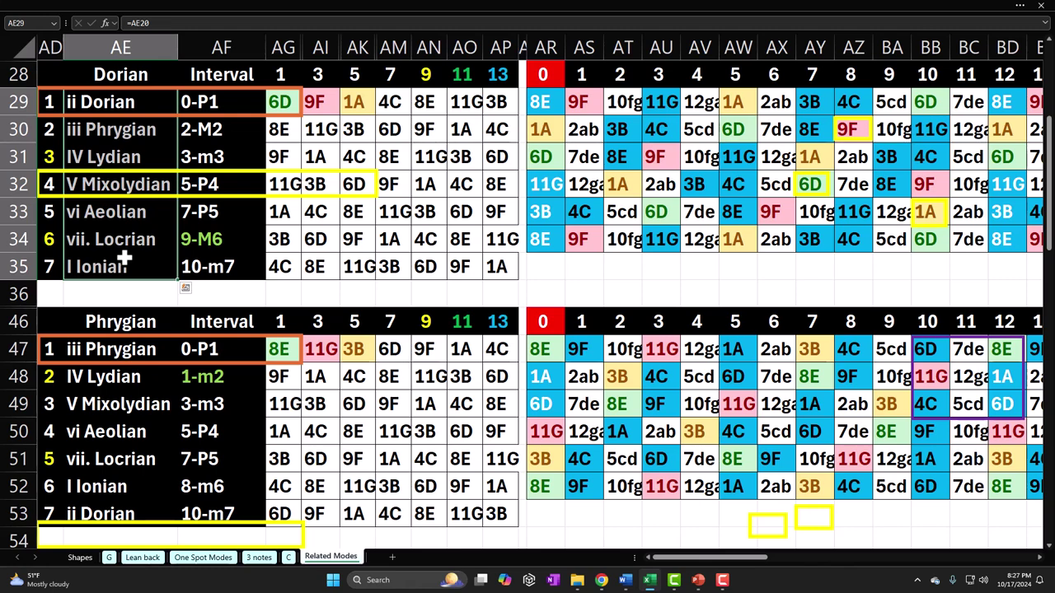
pyautogui.scroll(3, 124, 258)
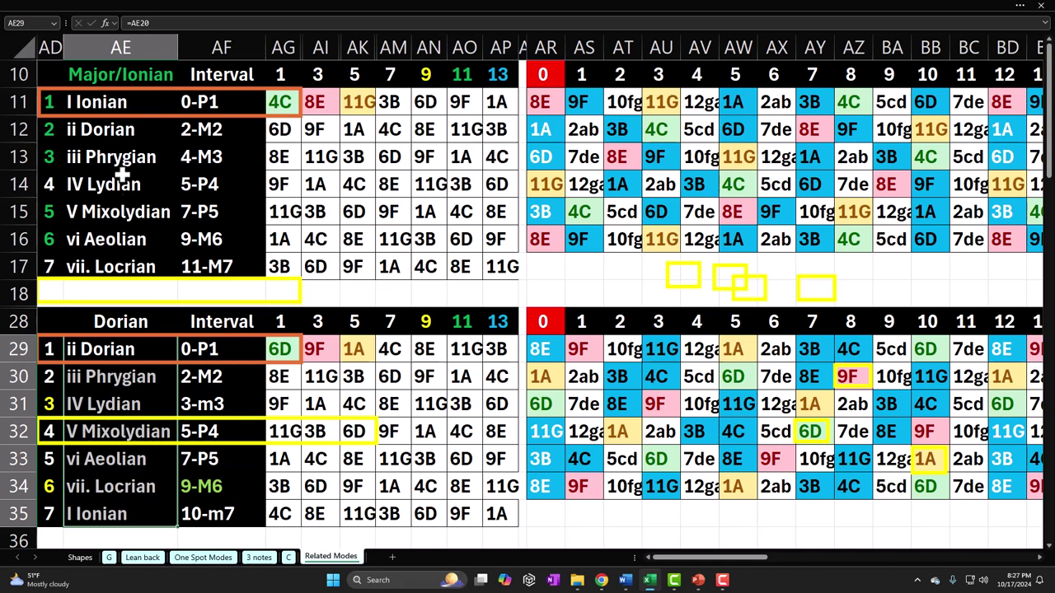
# Highlight the IV Lydian and V Mixolydian cells, followed by the ii Dorian, iii Phrygian and vi Aeolian cells, in the Ionian table.
pyautogui.moveTo(120, 179); pyautogui.dragTo(123, 202)
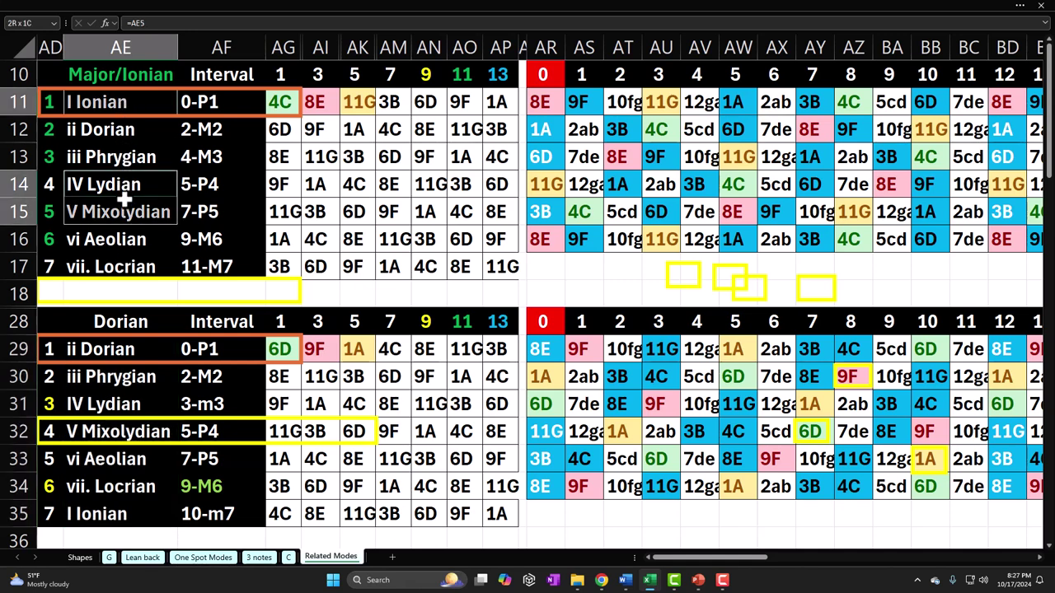
pyautogui.moveTo(118, 128); pyautogui.dragTo(117, 153)
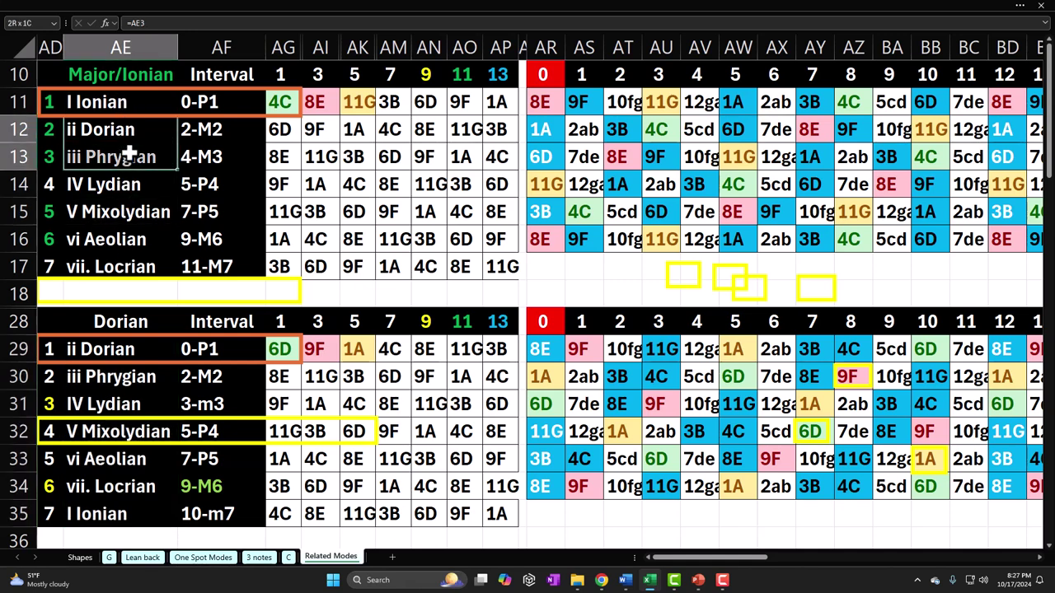
pyautogui.keyDown('ctrl'); pyautogui.click(125, 239); pyautogui.keyUp('ctrl')
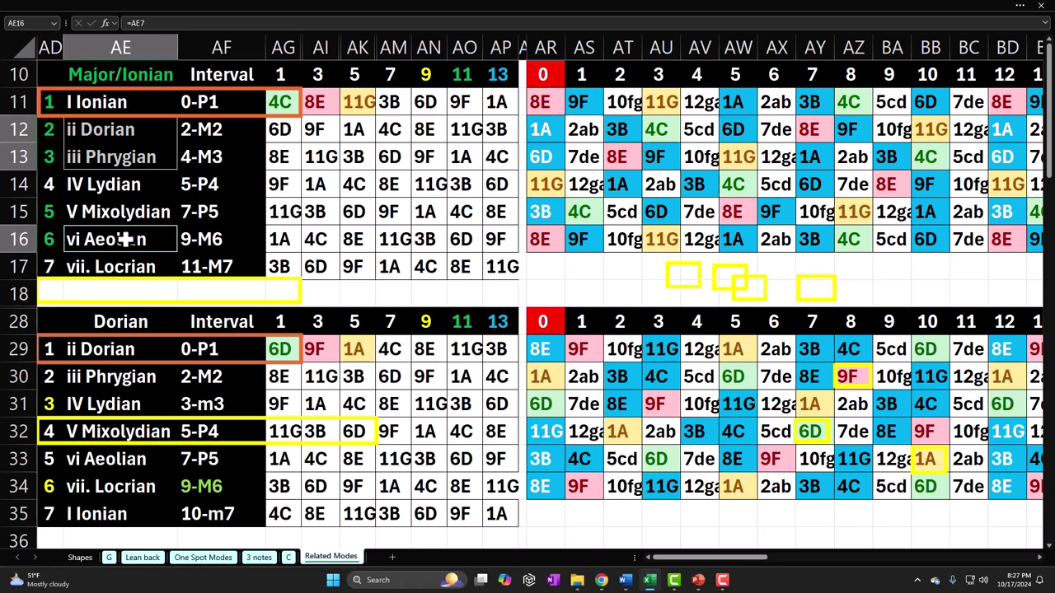
pyautogui.scroll(-3, 125, 239)
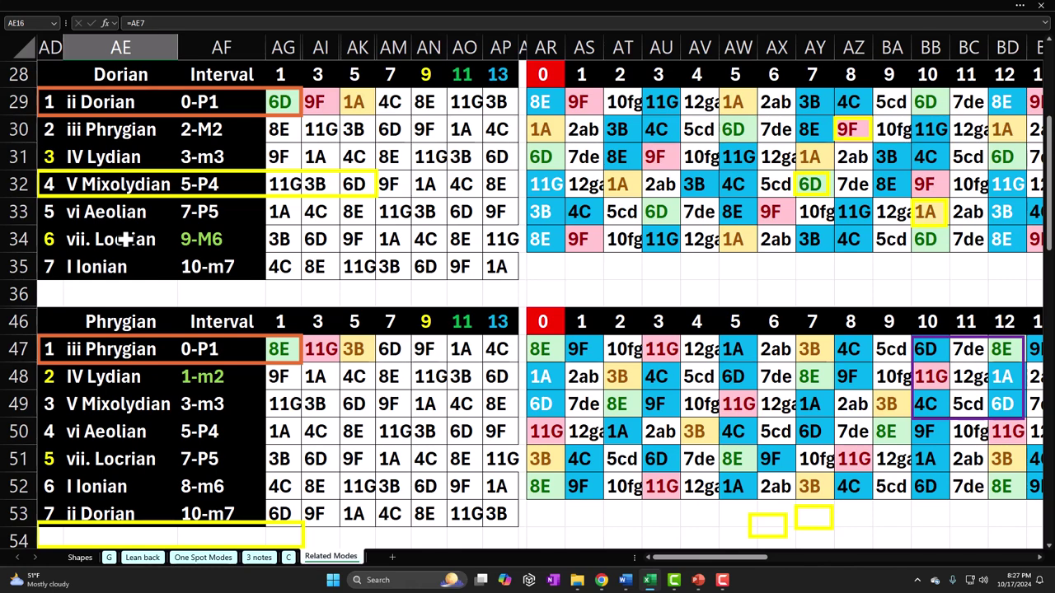
pyautogui.scroll(3, 123, 239)
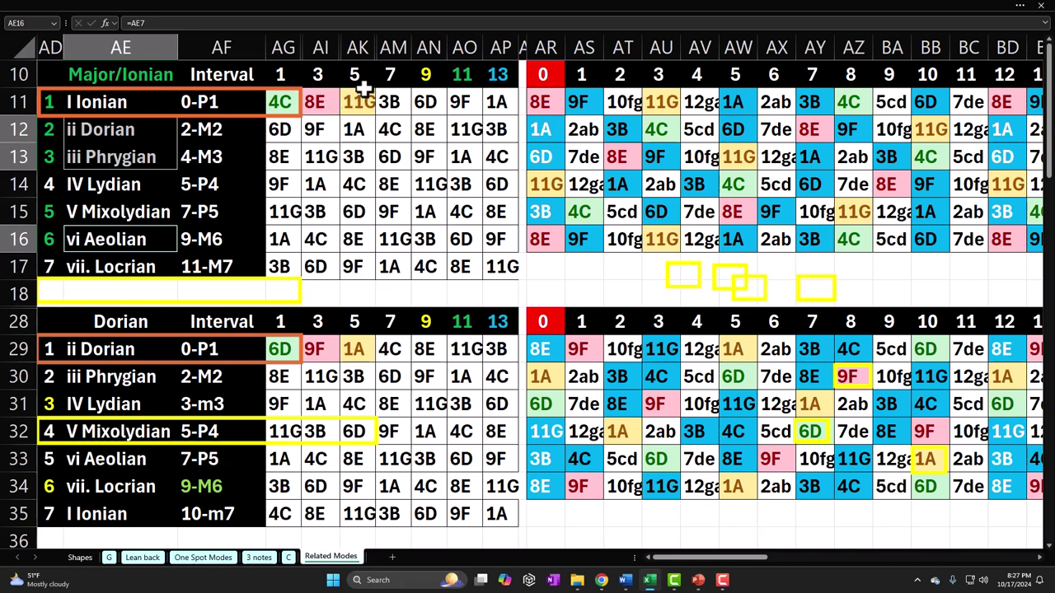
# Examine the 7 to 13 extension headings, the Dorian, Phrygian and Mixolydian entries, and the V Mixolydian seventh in the Ionian table.
pyautogui.moveTo(388, 75); pyautogui.dragTo(490, 76)
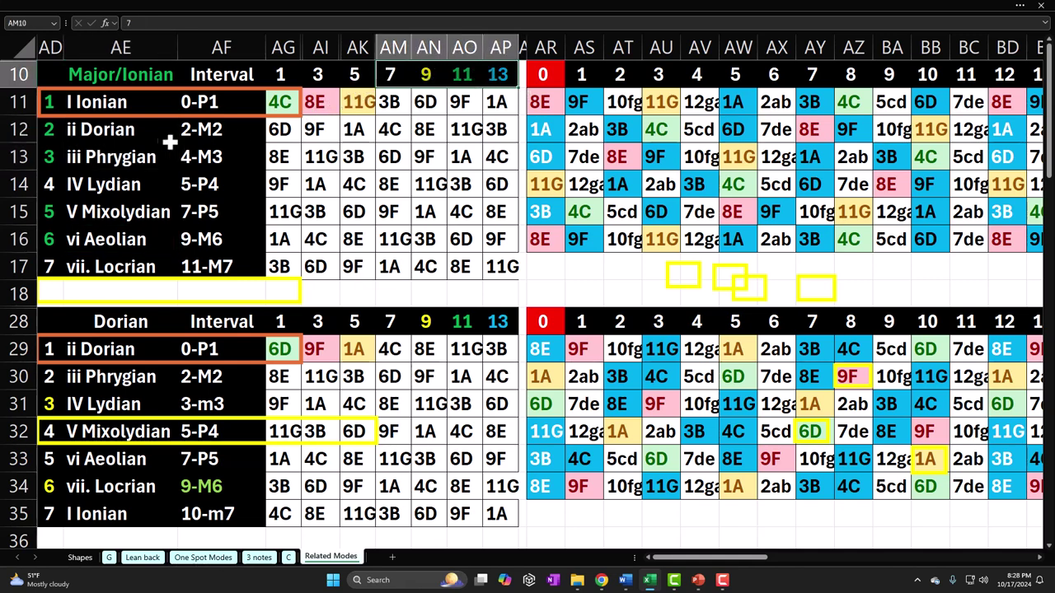
pyautogui.click(145, 131)
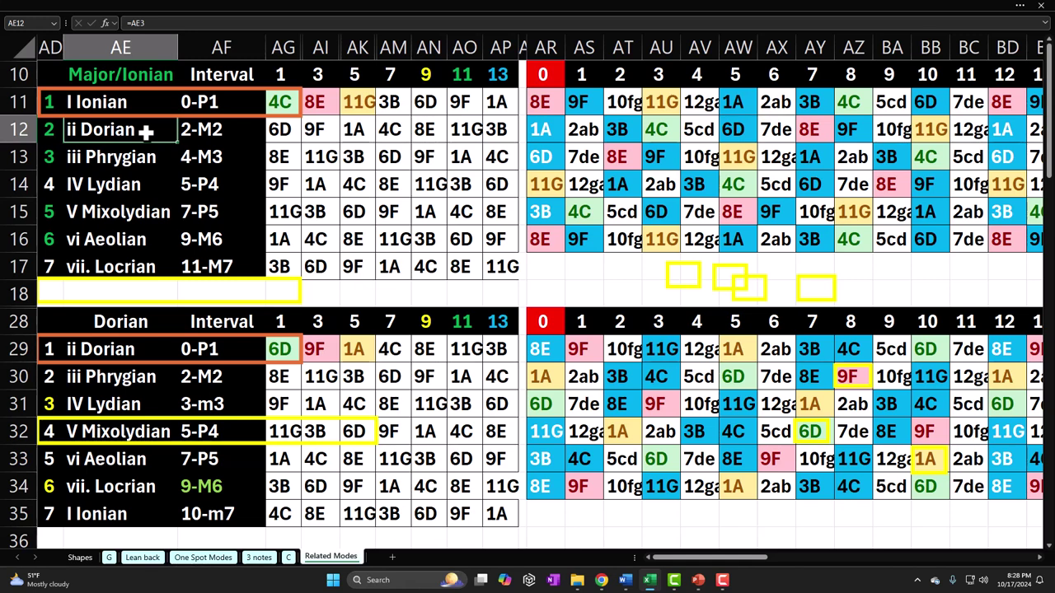
pyautogui.click(135, 158)
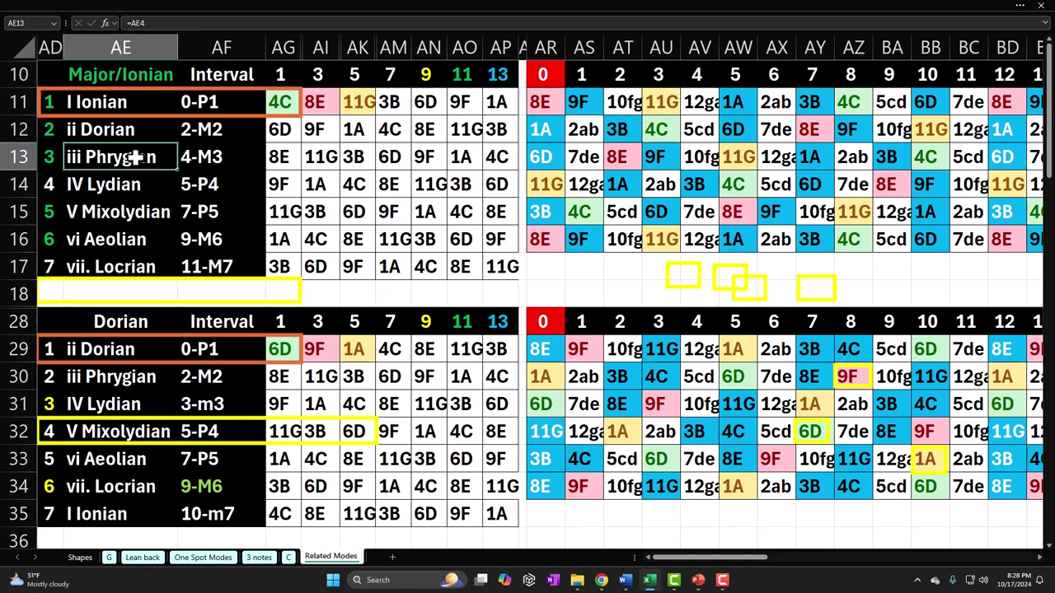
pyautogui.click(134, 130)
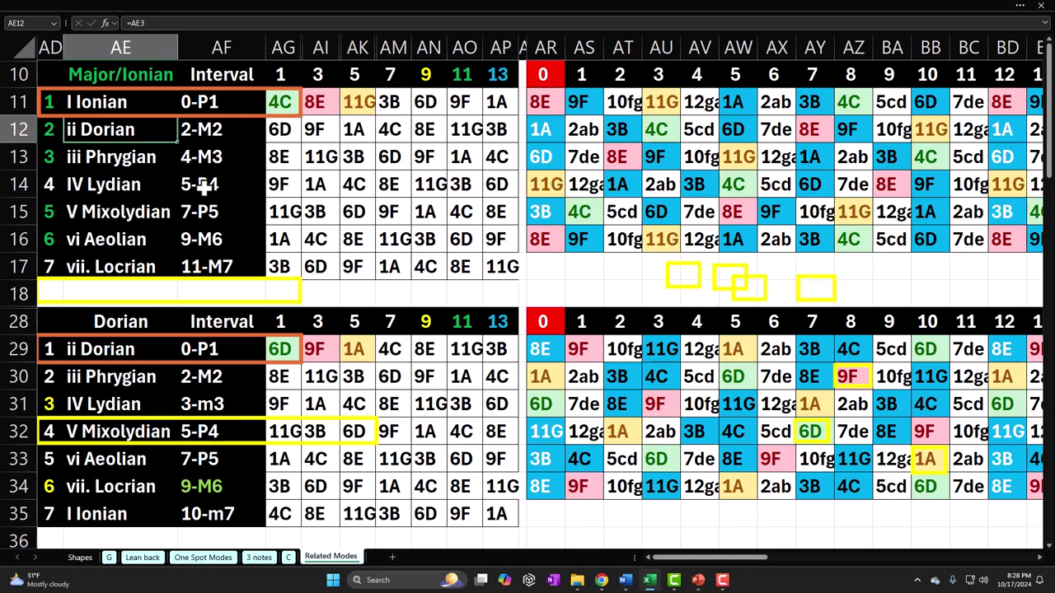
pyautogui.click(127, 214)
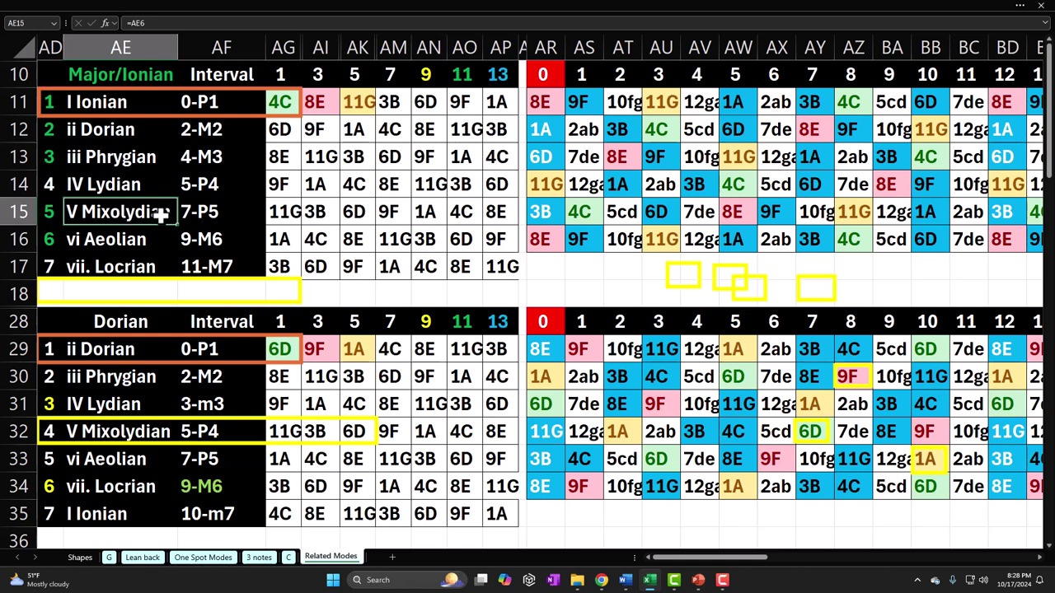
pyautogui.click(404, 212)
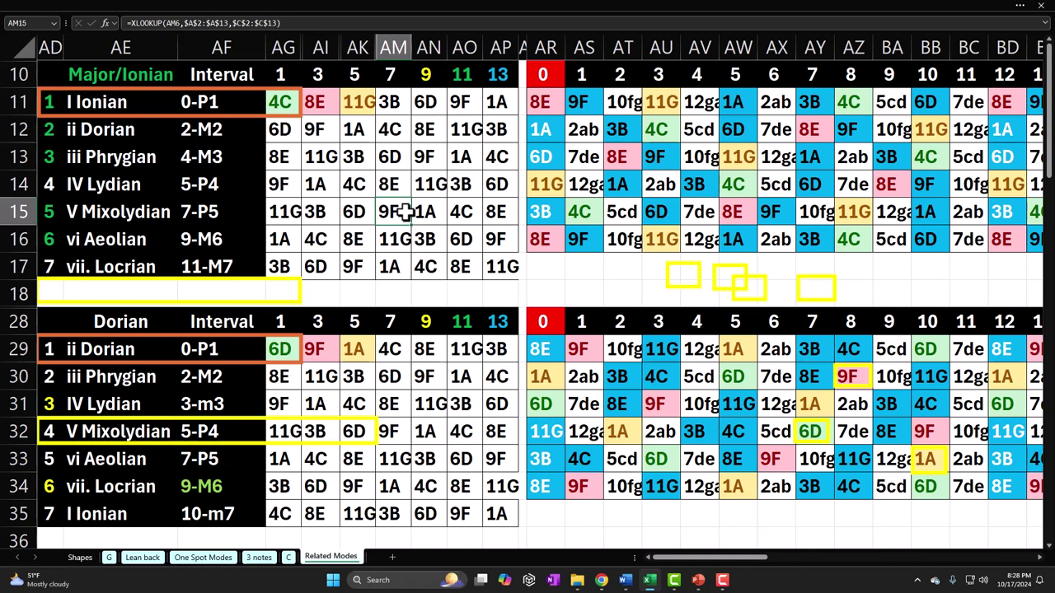
# Review the Ionian table's mode list and V Mixolydian entry, and check the fret 5 notes in rows 12 to 15.
pyautogui.moveTo(122, 108); pyautogui.dragTo(124, 252)
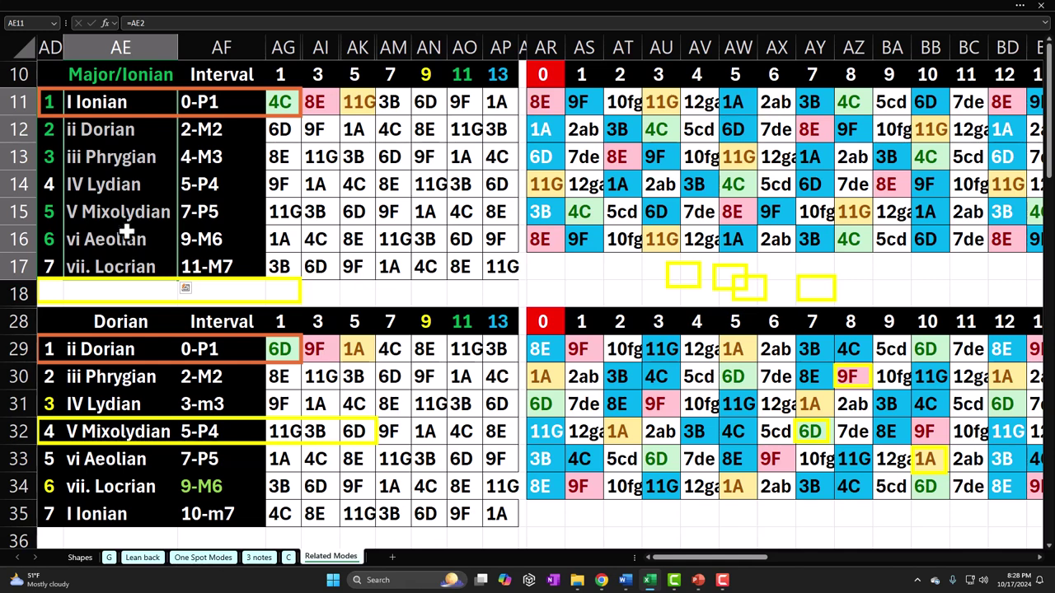
pyautogui.click(128, 205)
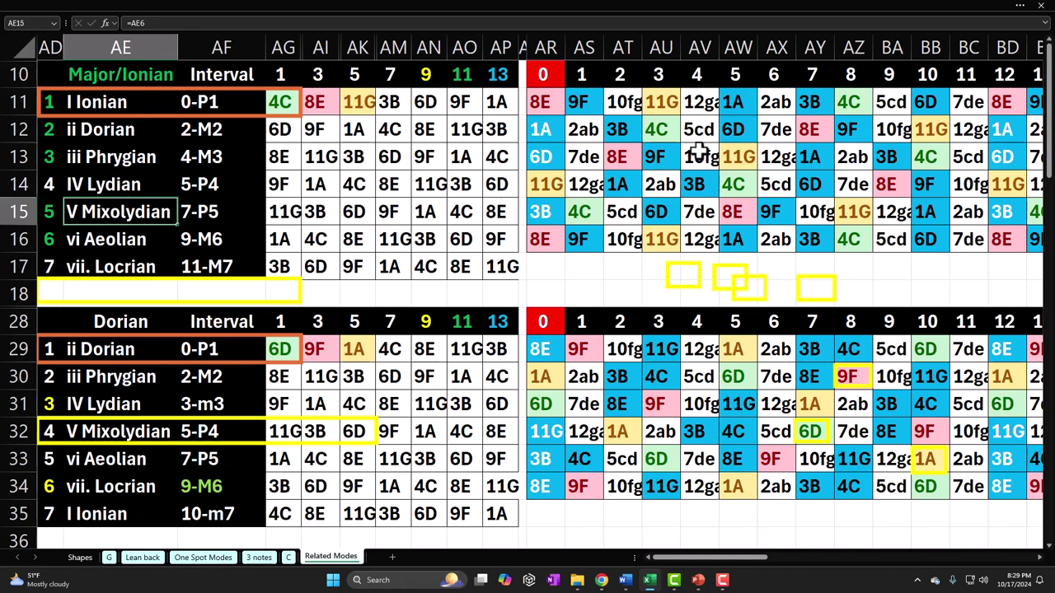
pyautogui.click(738, 130)
pyautogui.click(736, 156)
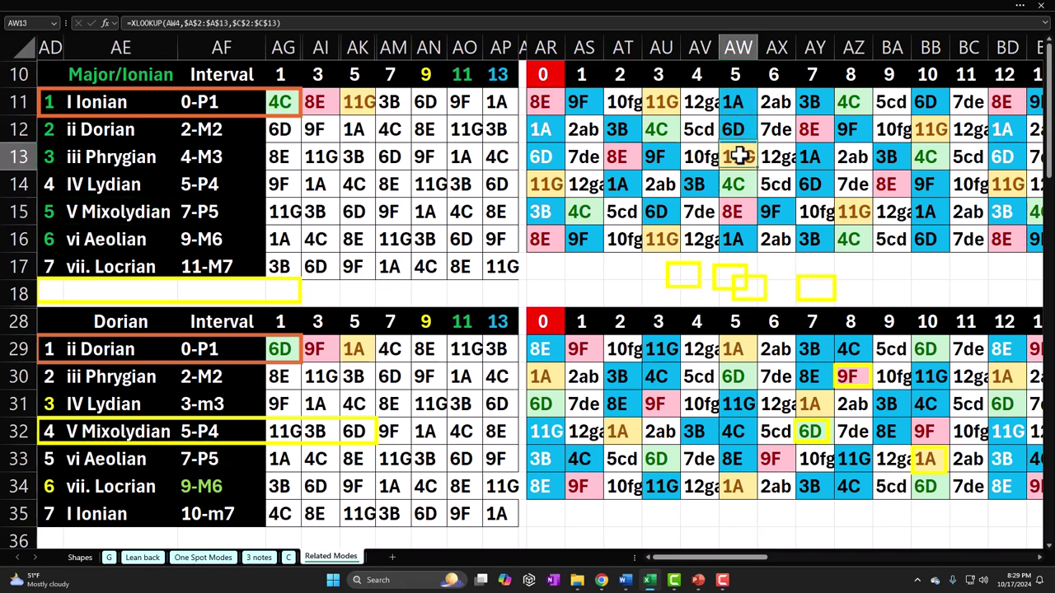
pyautogui.click(737, 185)
pyautogui.click(741, 210)
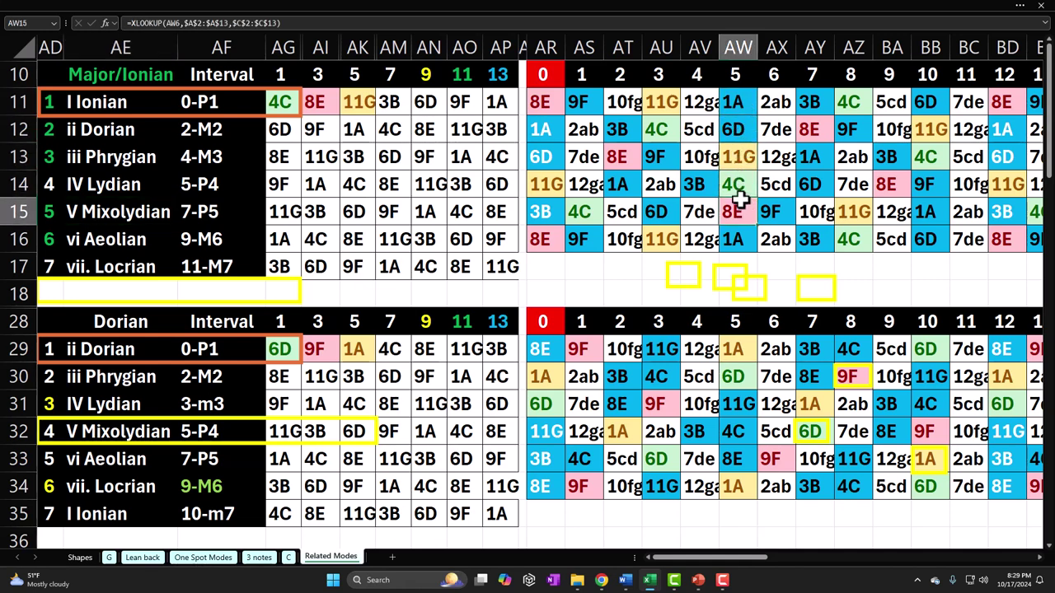
# Place one yellow marker on the 4C note at fret 8 in row 11 and another below the Ionian fretboard under fret 9.
pyautogui.moveTo(690, 278); pyautogui.dragTo(742, 107)
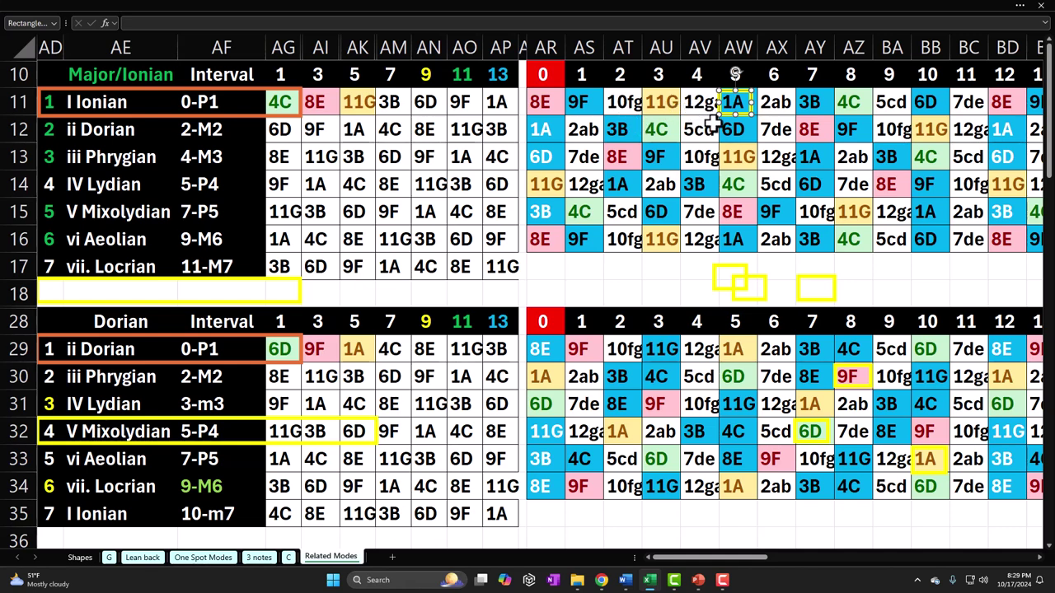
pyautogui.moveTo(717, 285); pyautogui.dragTo(719, 242)
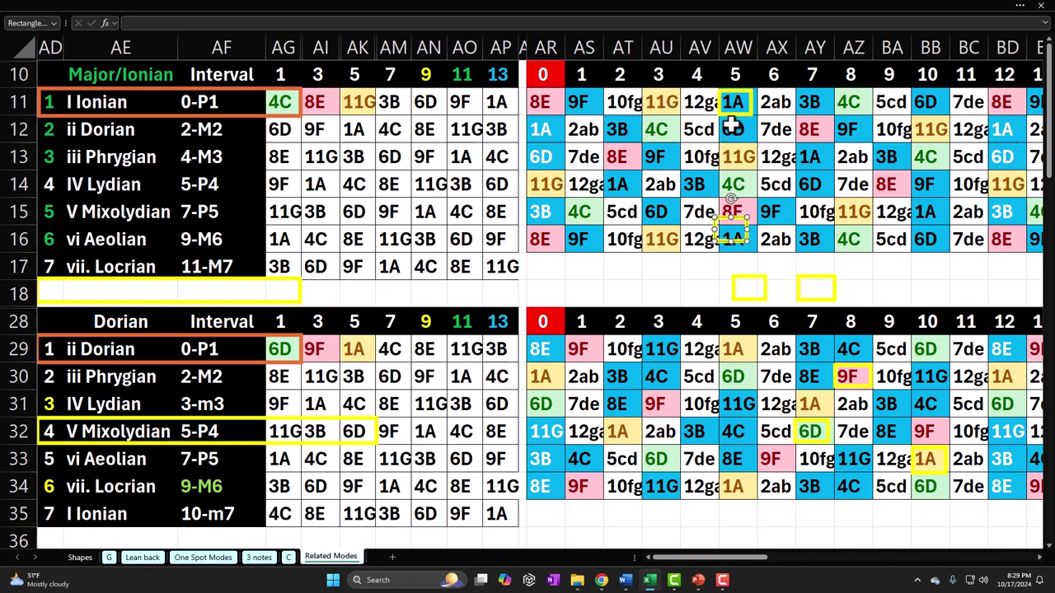
pyautogui.moveTo(736, 110); pyautogui.dragTo(852, 110)
pyautogui.moveTo(738, 239); pyautogui.dragTo(899, 292)
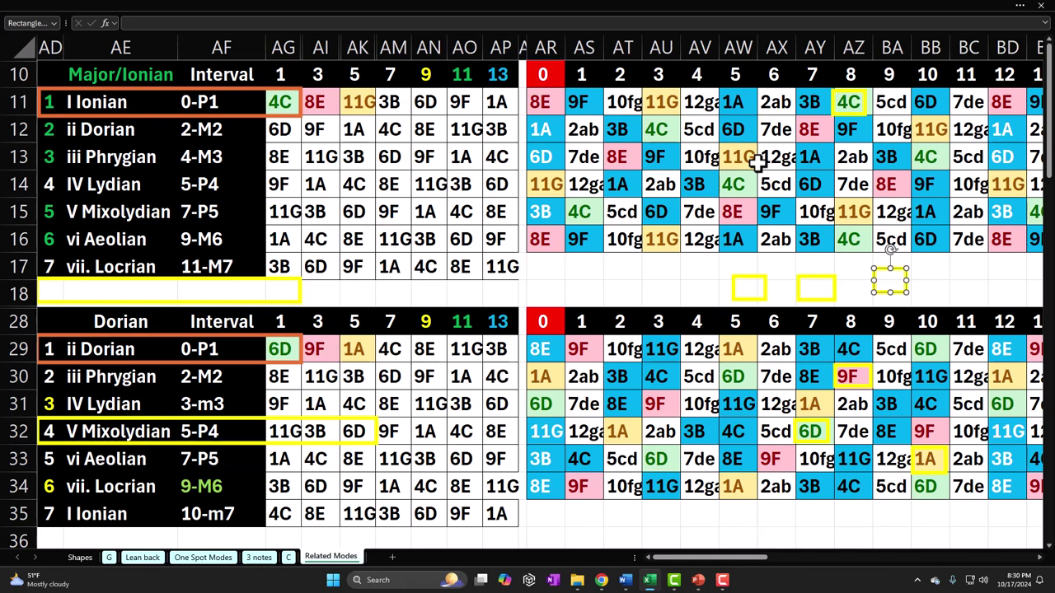
# Move the fret 8 marker to the 11G note in row 15 and return it to the 4C note in row 11.
pyautogui.moveTo(849, 105); pyautogui.dragTo(848, 212)
pyautogui.click(811, 130)
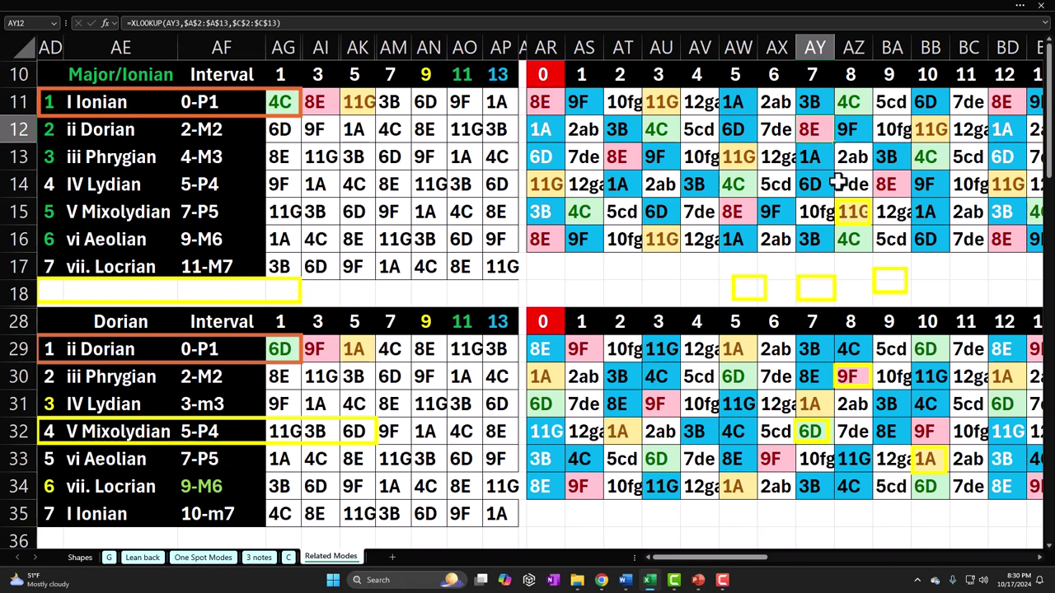
pyautogui.moveTo(851, 207); pyautogui.dragTo(849, 92)
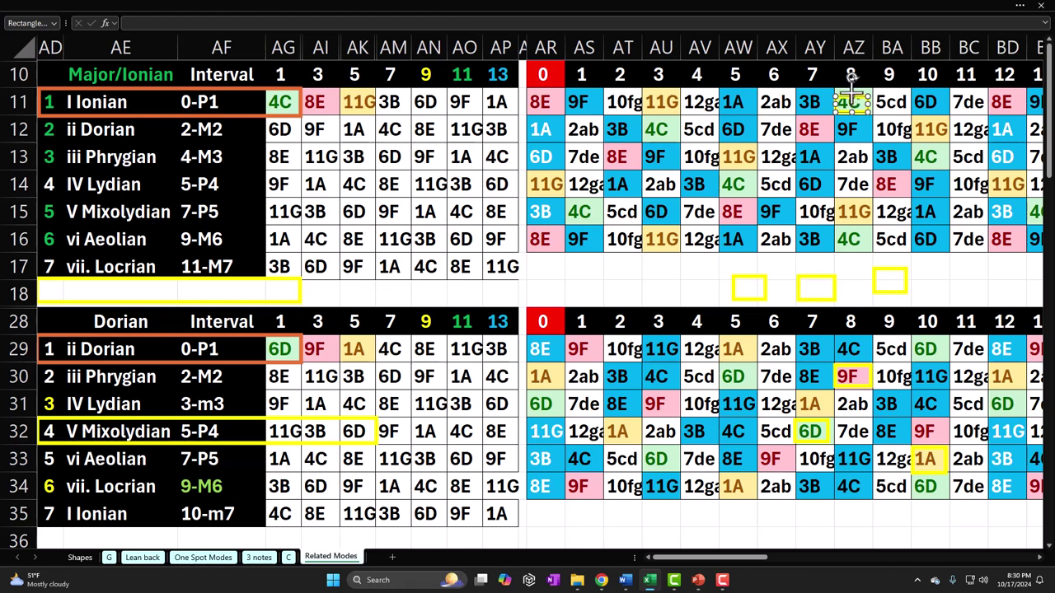
# Move the yellow marker from below fret 7 onto the 8E note in row 12, and highlight that row from fret 0 to fret 12.
pyautogui.moveTo(849, 93); pyautogui.dragTo(847, 91)
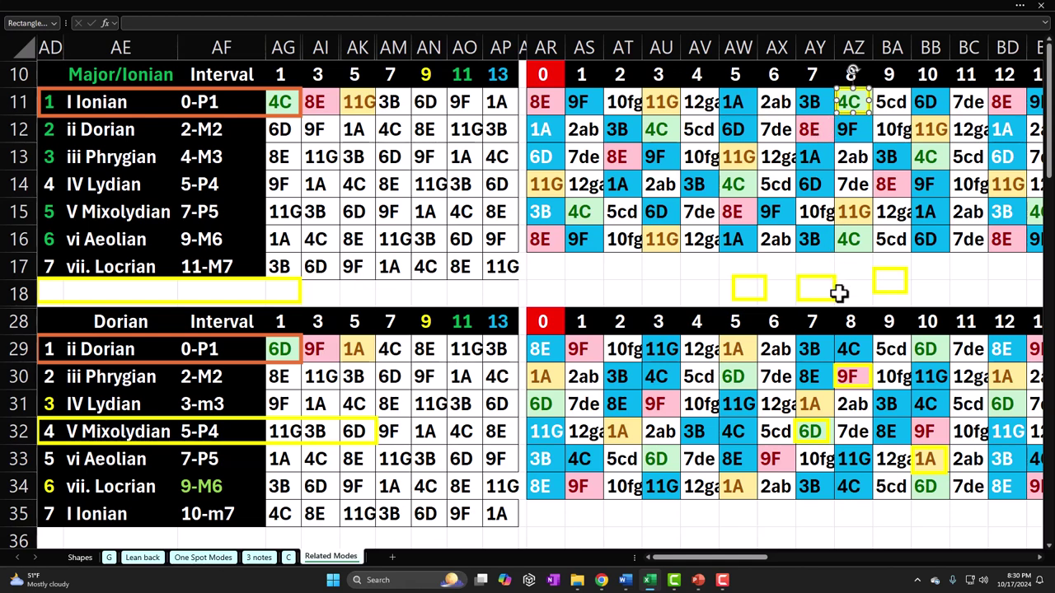
pyautogui.moveTo(834, 291); pyautogui.dragTo(825, 134)
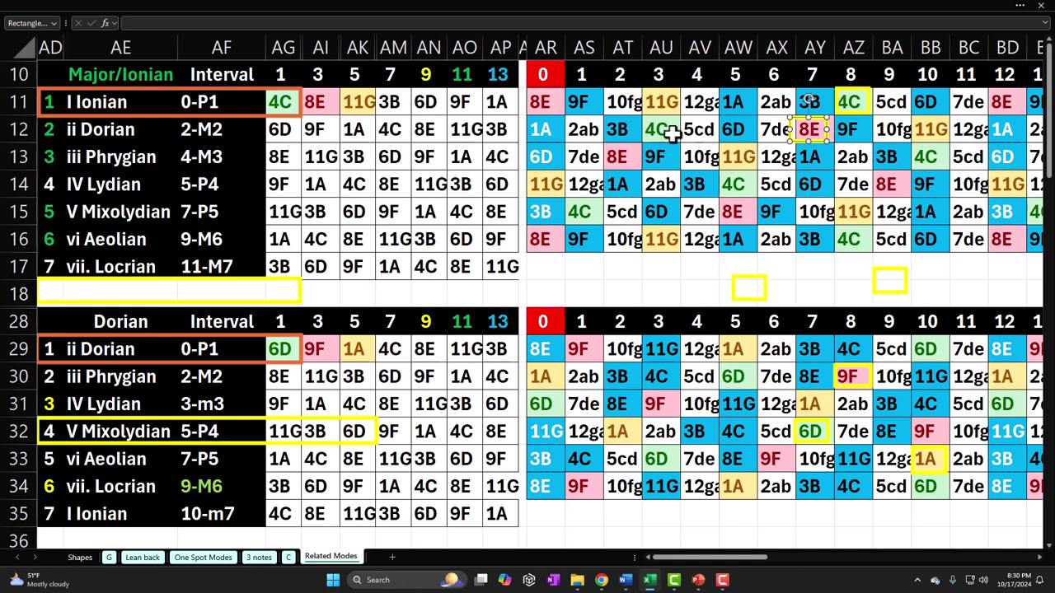
pyautogui.moveTo(541, 128); pyautogui.dragTo(995, 123)
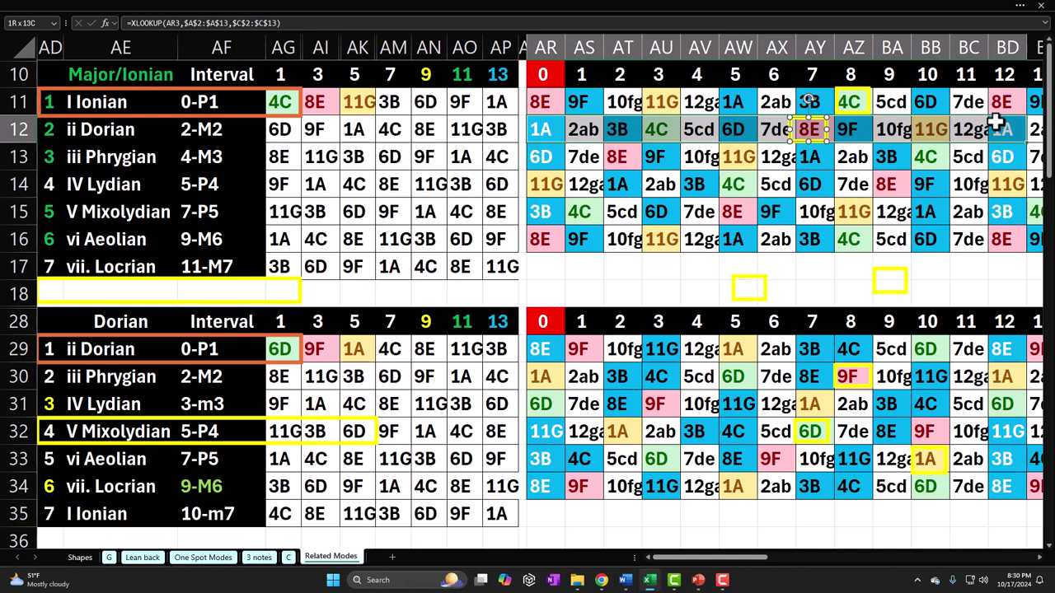
pyautogui.click(886, 155)
# Move the fret 8 marker to 4C at fret 5 in row 14, and the fret 7 marker via 8E in row 15 to below fret 4.
pyautogui.moveTo(826, 123); pyautogui.dragTo(758, 203)
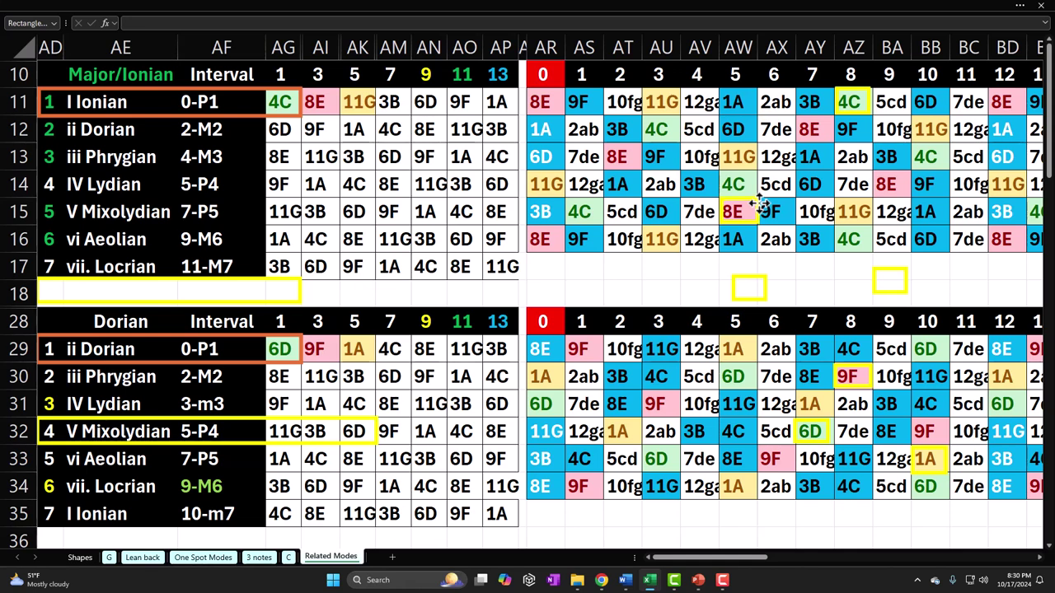
pyautogui.click(758, 202)
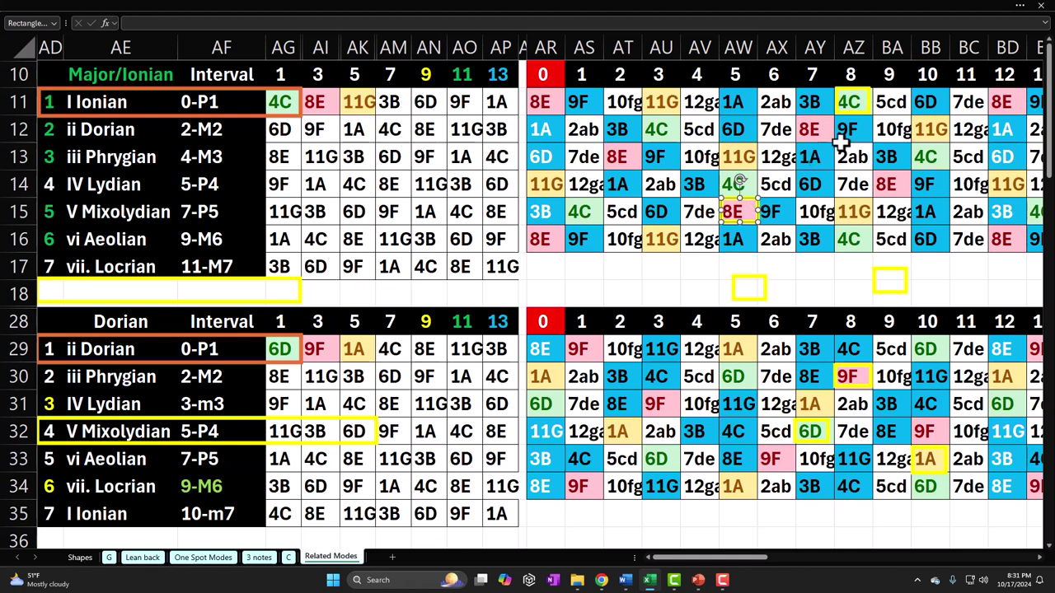
pyautogui.moveTo(850, 113); pyautogui.dragTo(733, 242)
pyautogui.click(732, 282)
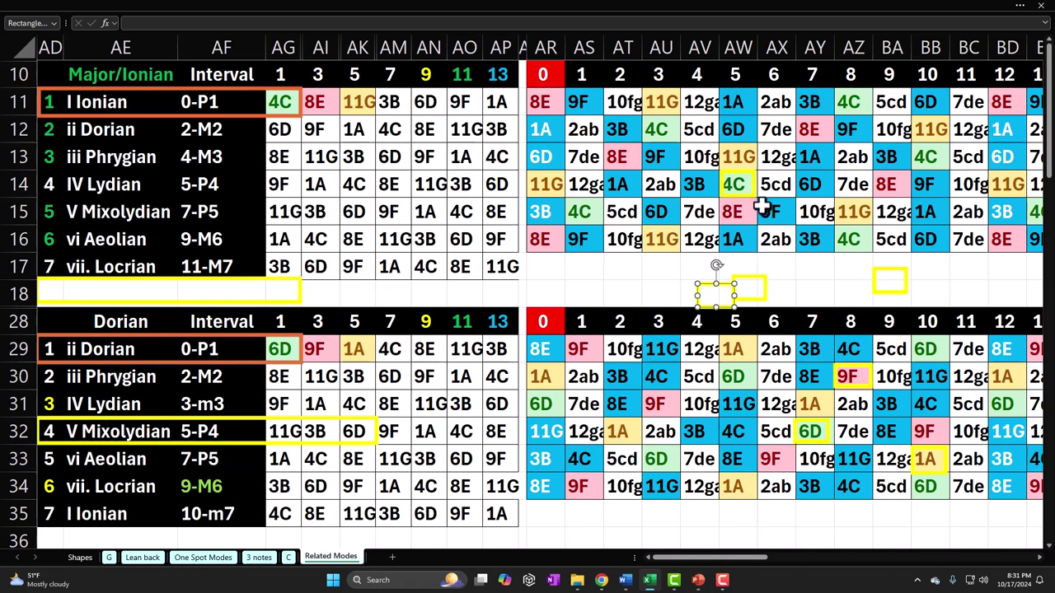
pyautogui.press('Escape')
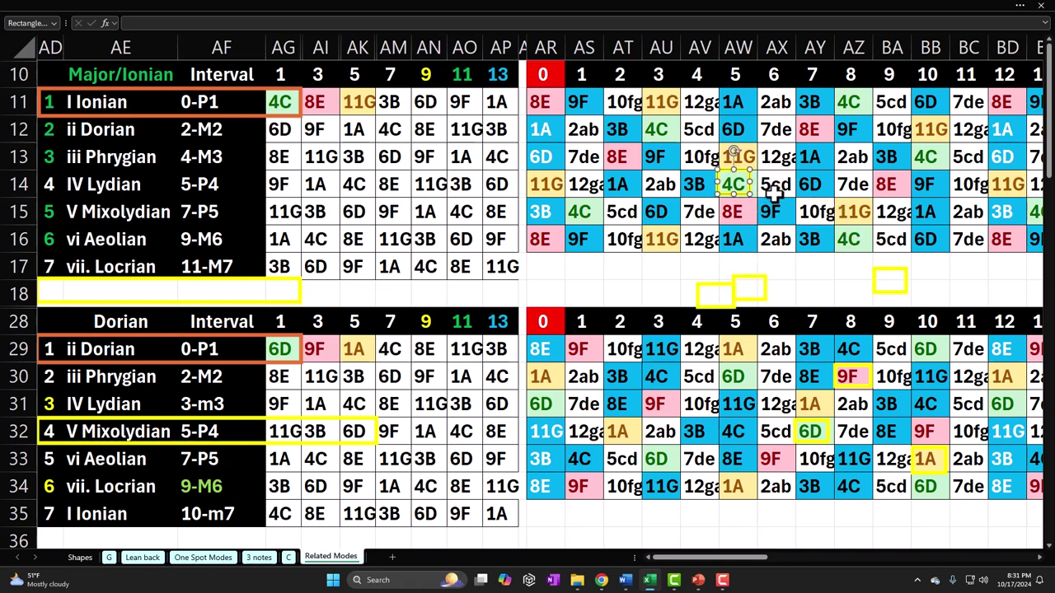
# Highlight the rows 11 to 13 notes on frets 5 to 8 and 0 to 4, and point out 4C and 11G at fret 5.
pyautogui.moveTo(766, 191); pyautogui.dragTo(815, 239)
pyautogui.moveTo(707, 188); pyautogui.dragTo(628, 253)
pyautogui.moveTo(734, 157); pyautogui.dragTo(845, 102)
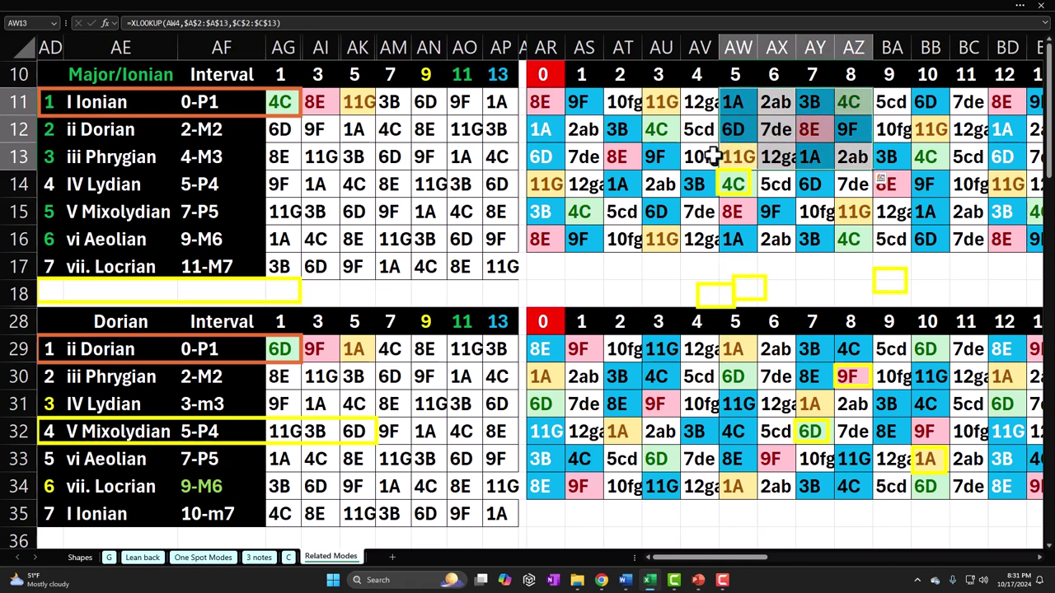
pyautogui.moveTo(707, 155); pyautogui.dragTo(555, 104)
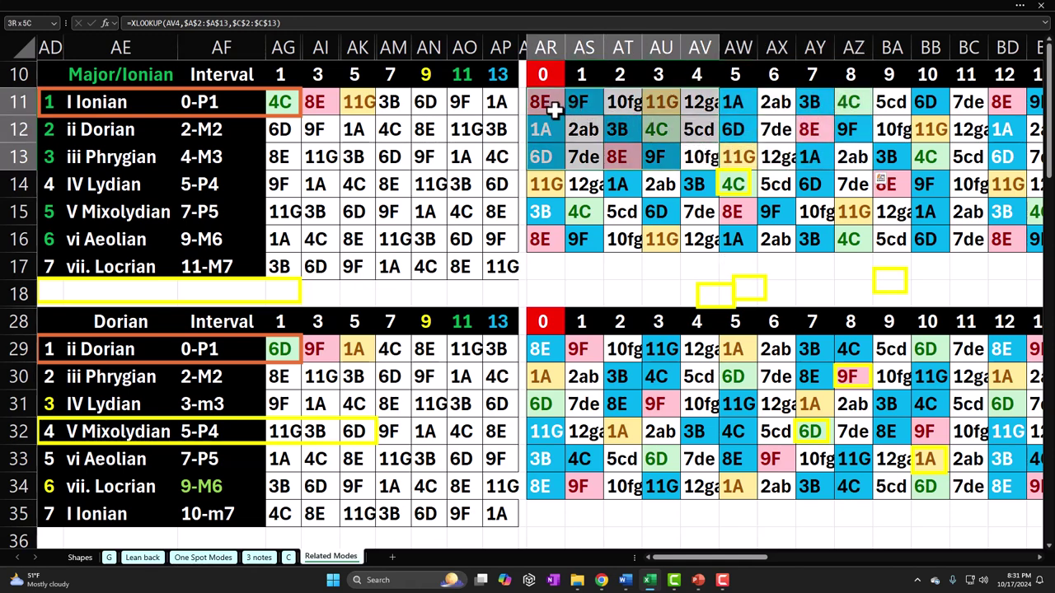
pyautogui.click(695, 156)
pyautogui.click(730, 183)
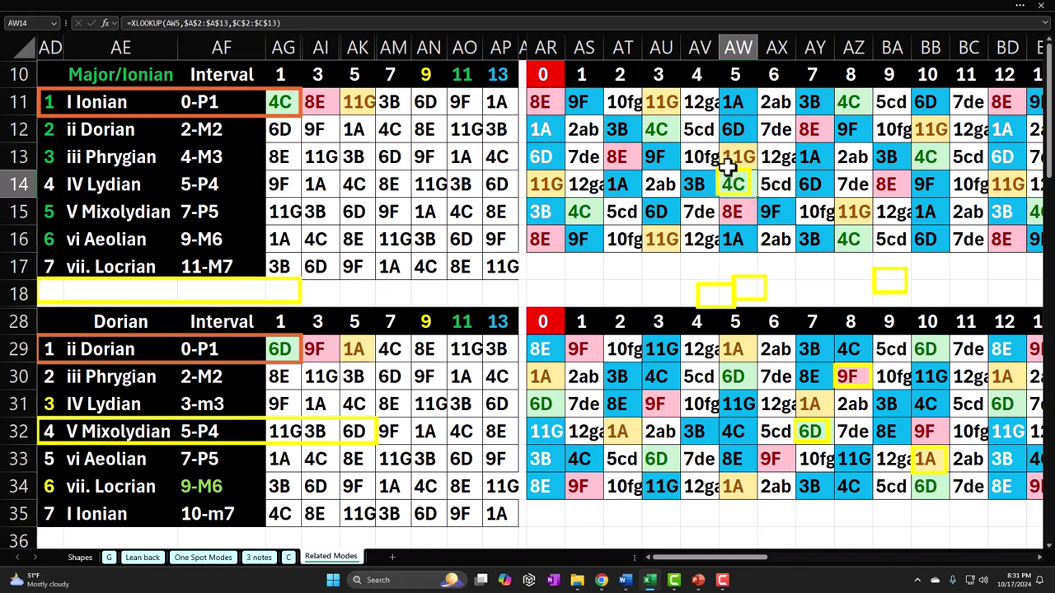
pyautogui.click(729, 157)
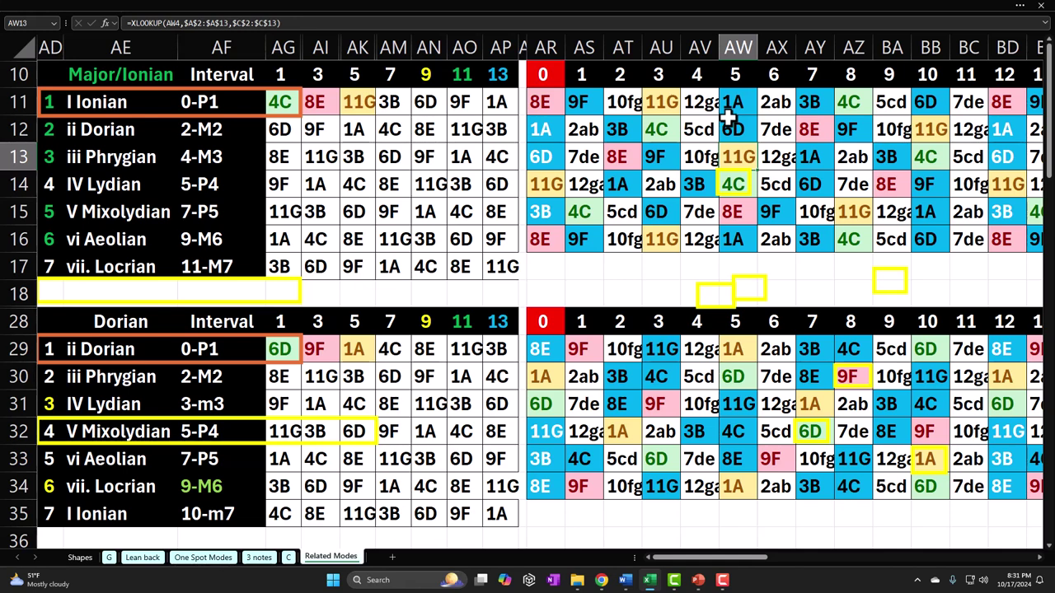
# Move the 4C marker to the 1A note in row 16, and reshape it into a frame around frets 3 to 7 in rows 11 to 13.
pyautogui.click(748, 195)
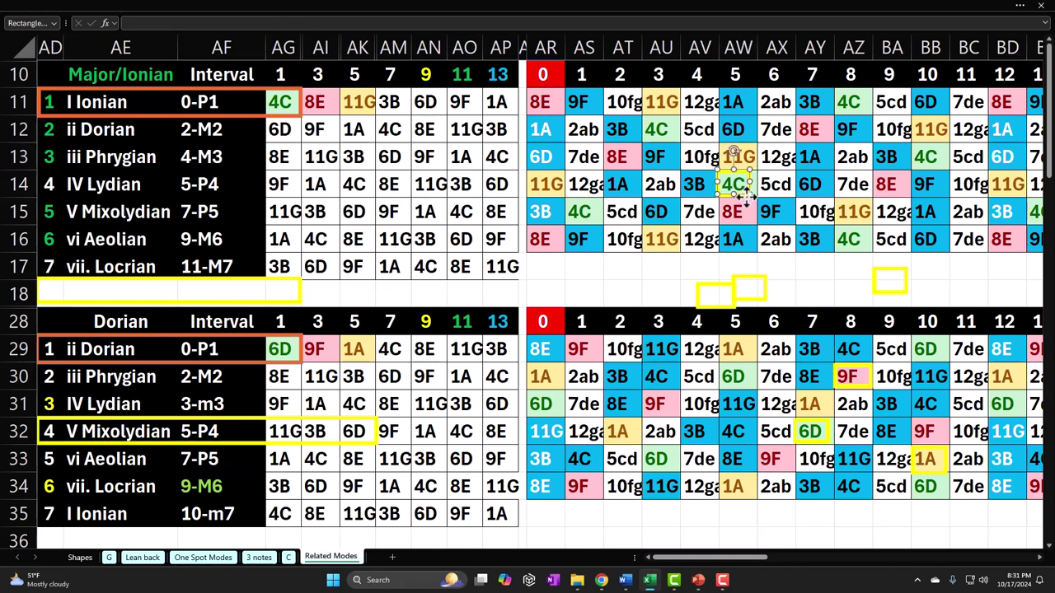
pyautogui.moveTo(748, 198); pyautogui.dragTo(753, 258)
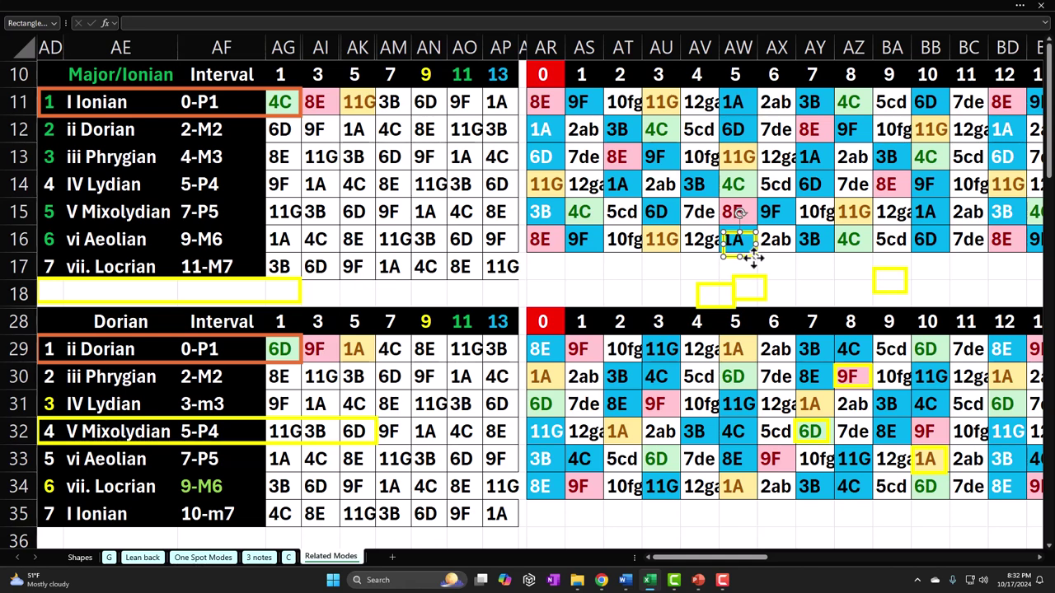
pyautogui.moveTo(750, 256); pyautogui.dragTo(834, 172)
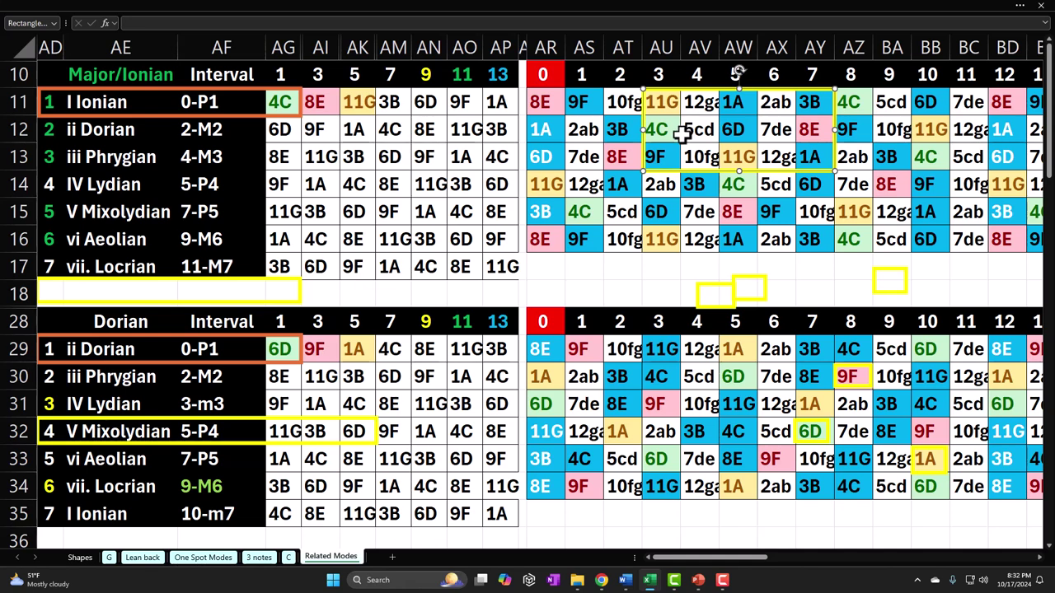
# Point out the 11G and 1A notes in row 11, the 8E and 1A notes at fret 7, and the open 1A in row 12.
pyautogui.click(669, 104)
pyautogui.click(734, 97)
pyautogui.click(807, 125)
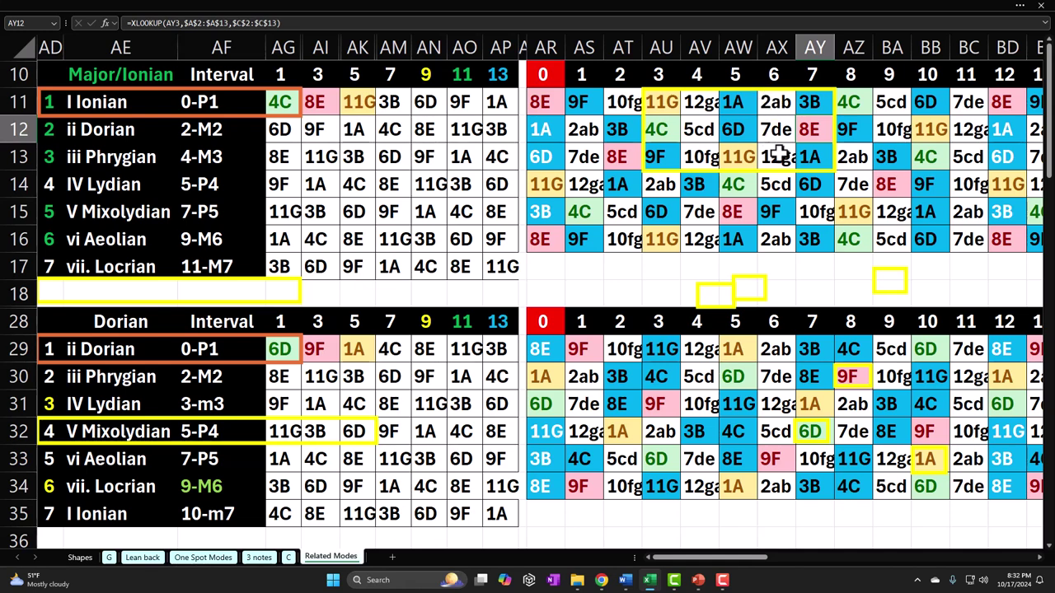
pyautogui.click(812, 155)
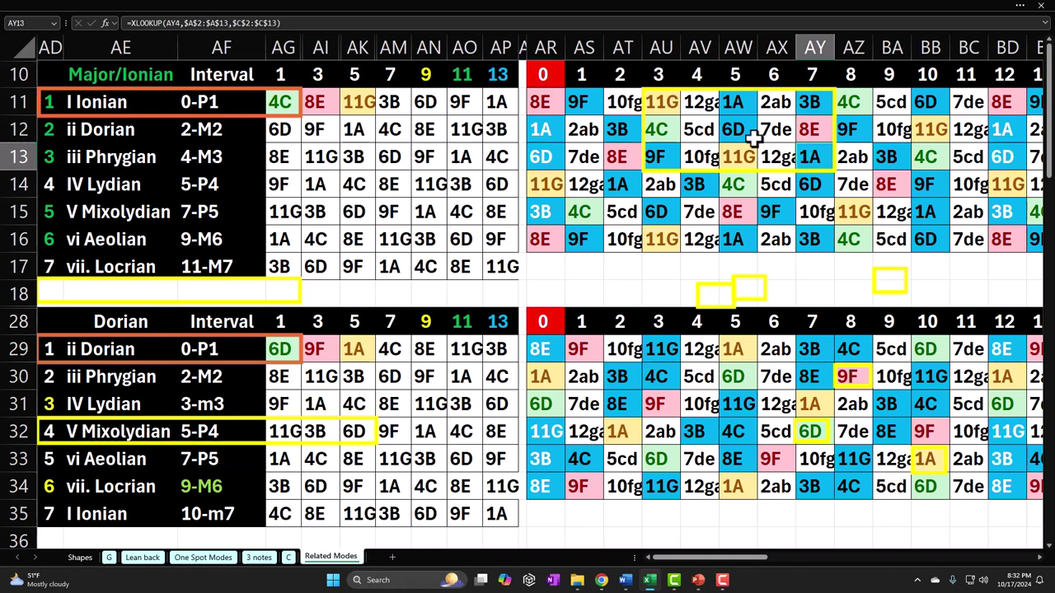
pyautogui.click(554, 128)
# Move the yellow frame down to rows 12 to 14, and point out its 4C, 11G, 6D and 1A notes.
pyautogui.moveTo(660, 101); pyautogui.dragTo(685, 118)
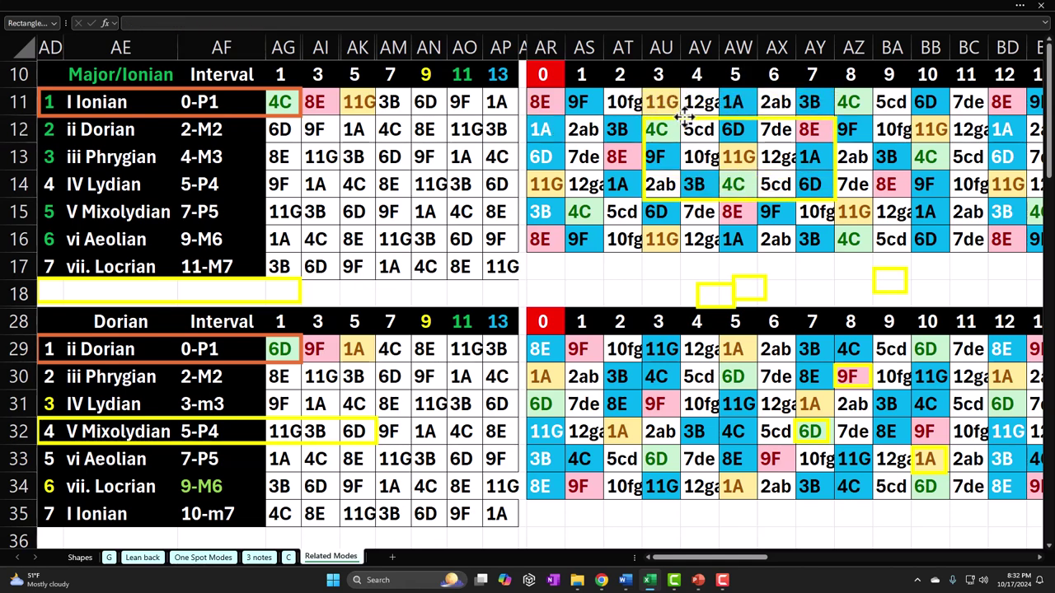
pyautogui.click(657, 132)
pyautogui.click(736, 161)
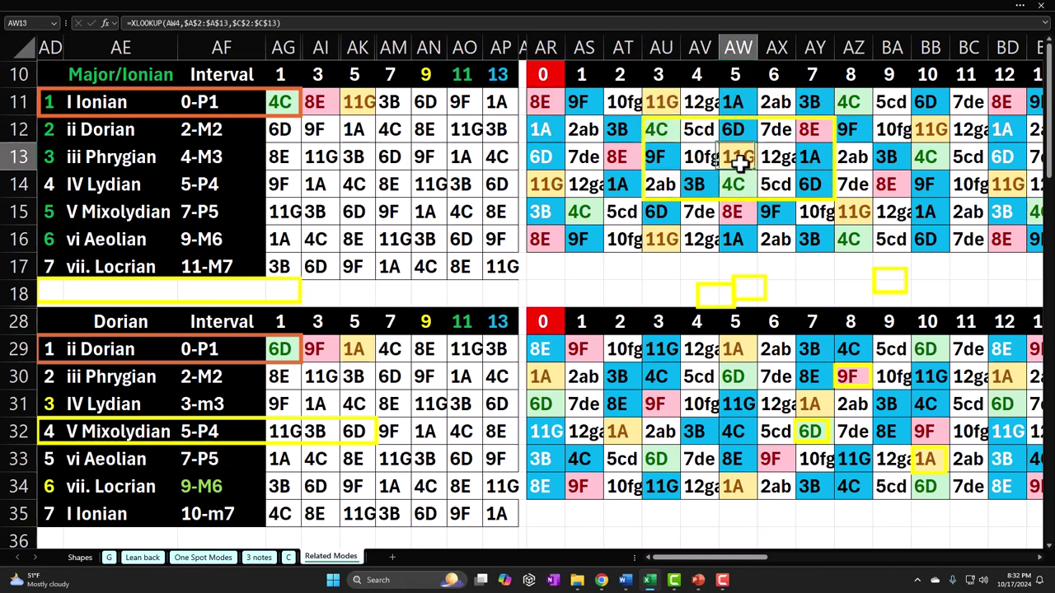
pyautogui.click(809, 184)
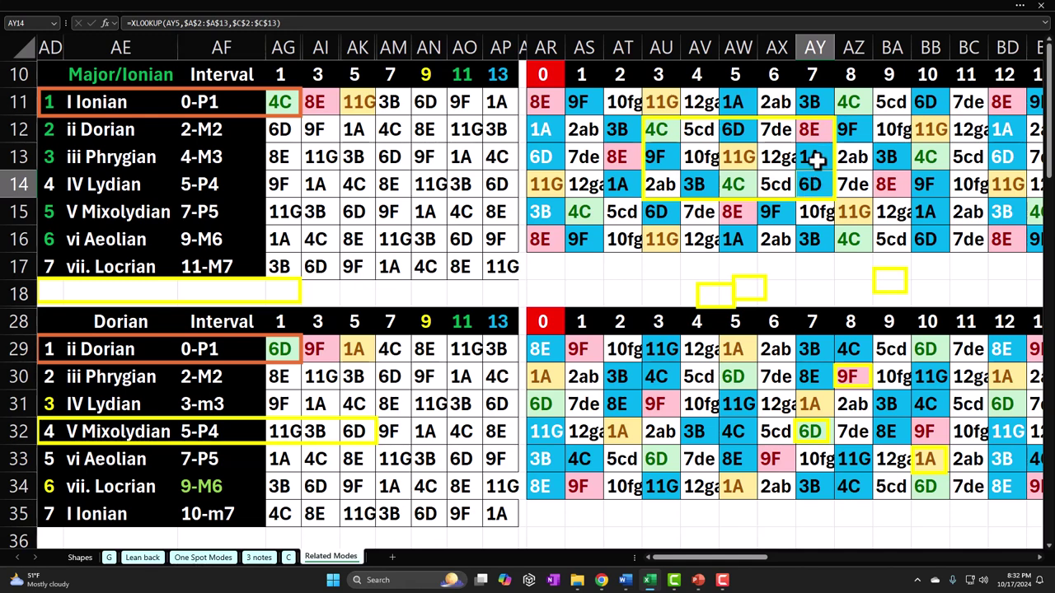
pyautogui.click(814, 158)
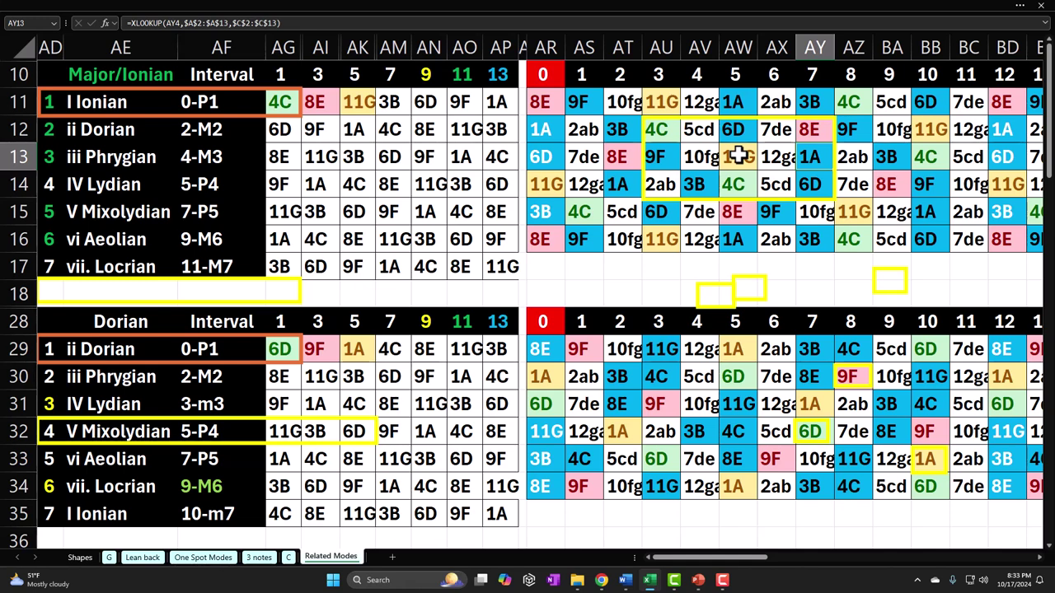
# Move the frame back to rows 11 to 13, and shrink it to a one-cell marker below the Ionian fretboard near frets 1 and 2.
pyautogui.moveTo(706, 122); pyautogui.dragTo(697, 83)
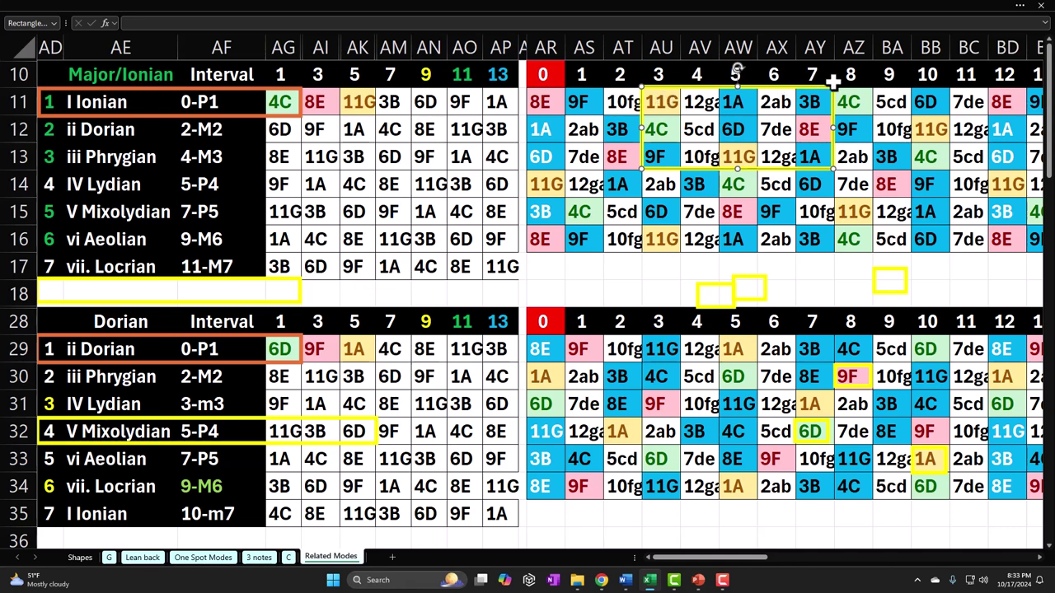
pyautogui.moveTo(835, 83); pyautogui.dragTo(623, 265)
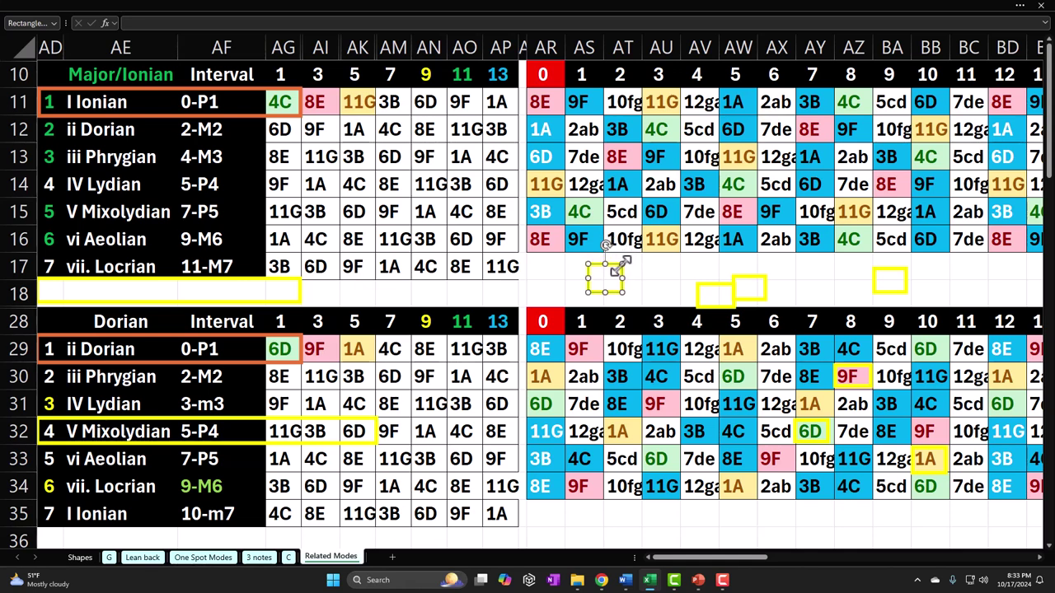
pyautogui.click(550, 283)
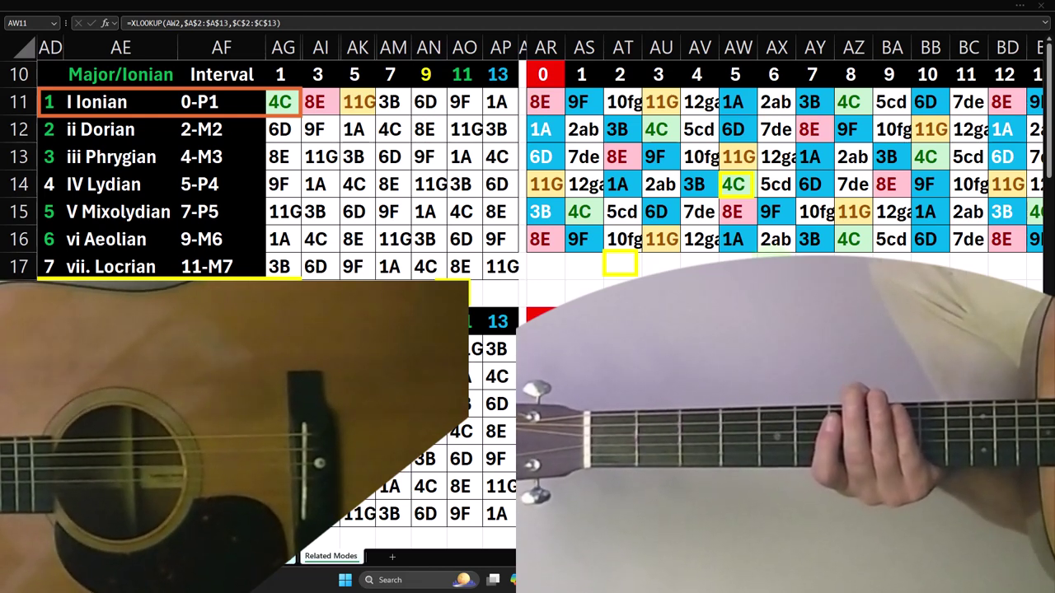
# Point out the fret 5 notes: 8E in row 15, 1A in row 11, 6D in row 12 and 11G in row 13.
pyautogui.click(734, 212)
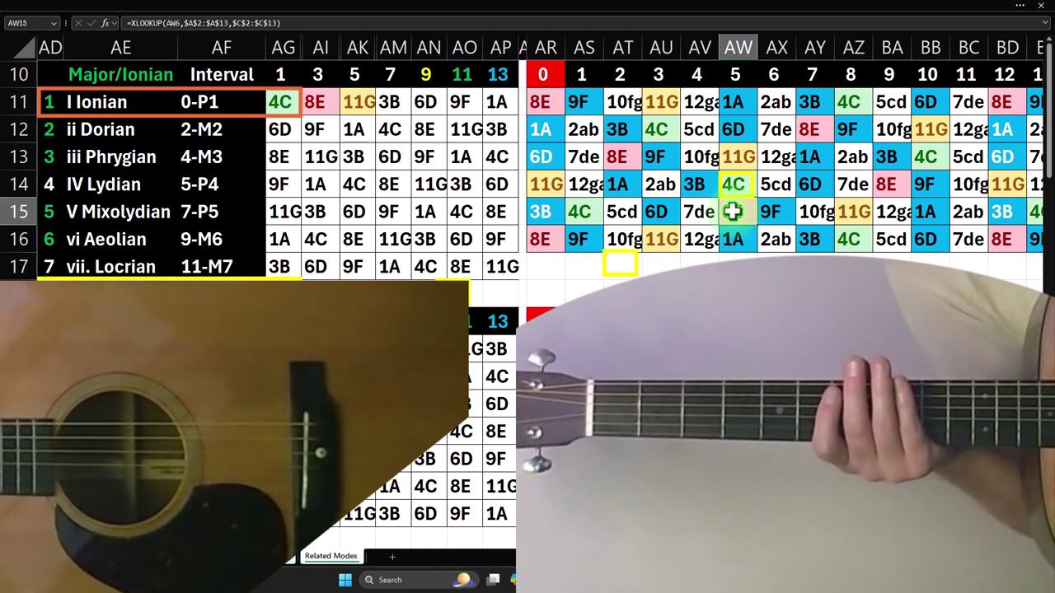
pyautogui.click(732, 102)
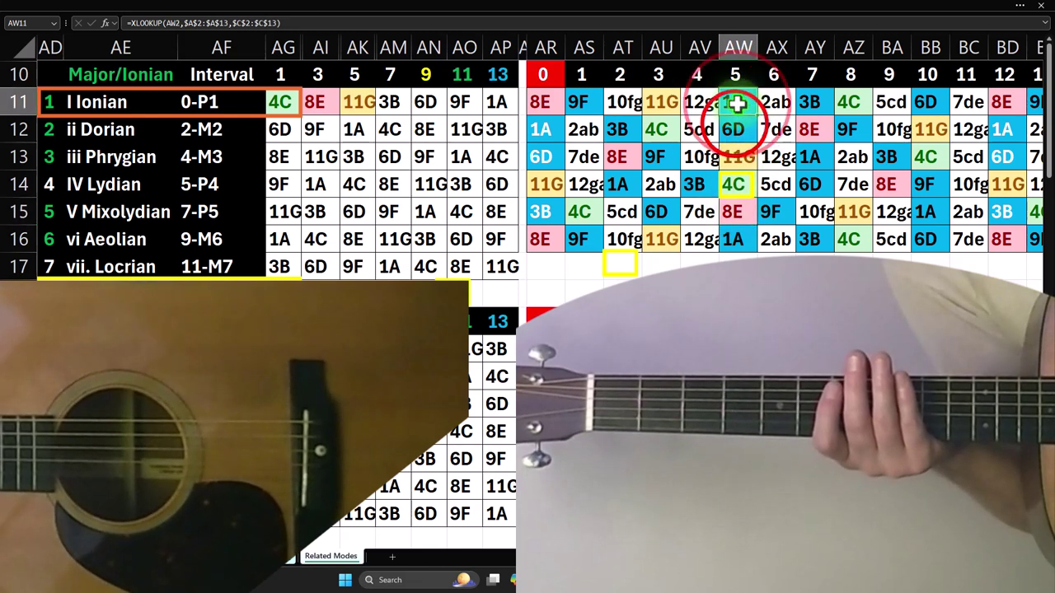
pyautogui.click(734, 125)
pyautogui.click(737, 154)
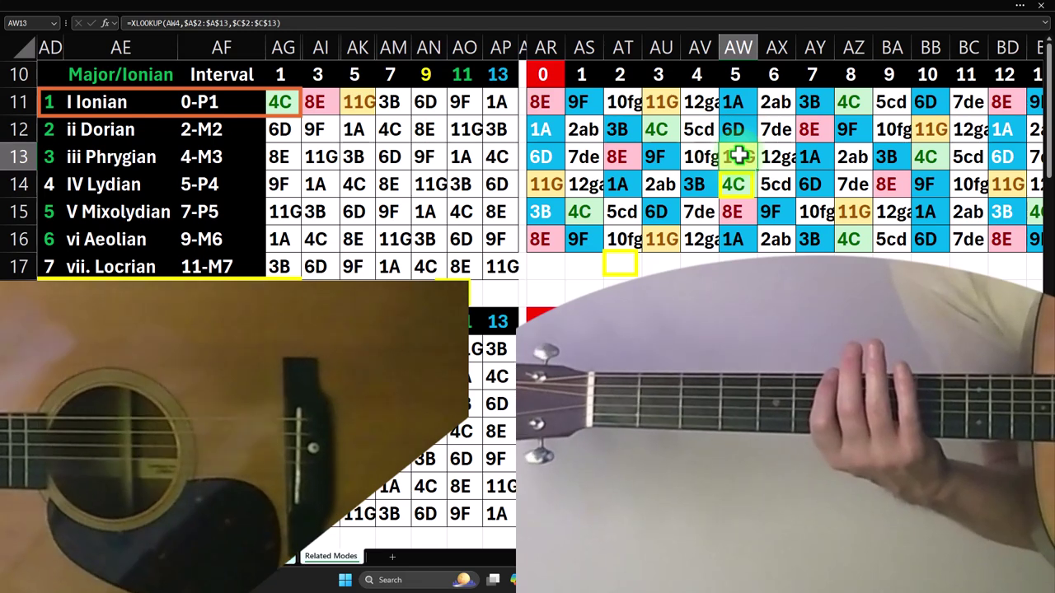
# Highlight row 12 from fret 4 to fret 10, and point out the fret 7 cells in rows 12, 13, 15 and 16.
pyautogui.moveTo(697, 129); pyautogui.dragTo(947, 130)
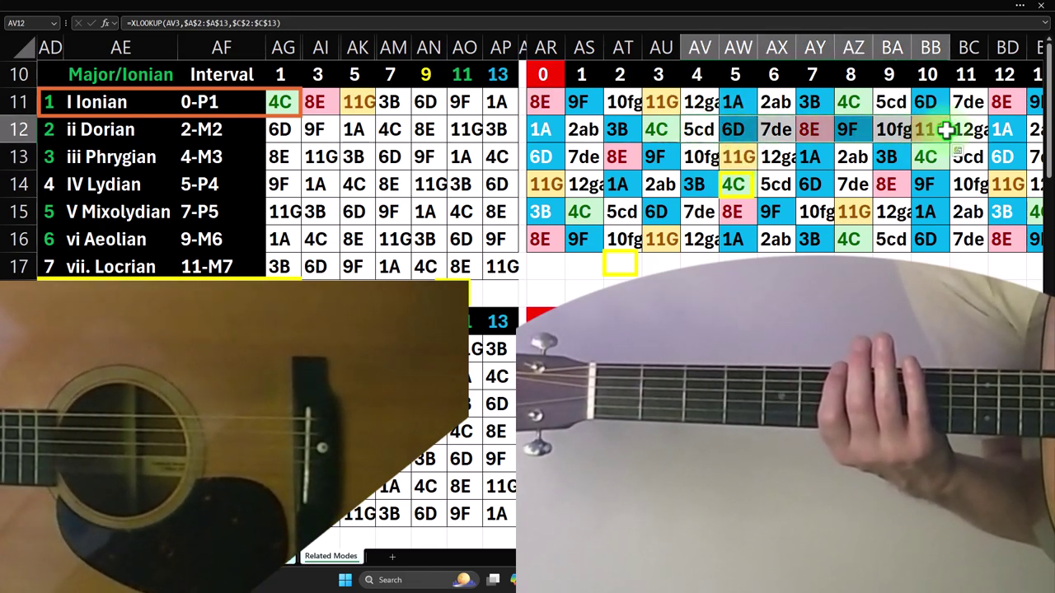
pyautogui.click(813, 124)
pyautogui.click(813, 157)
pyautogui.click(813, 212)
pyautogui.click(813, 238)
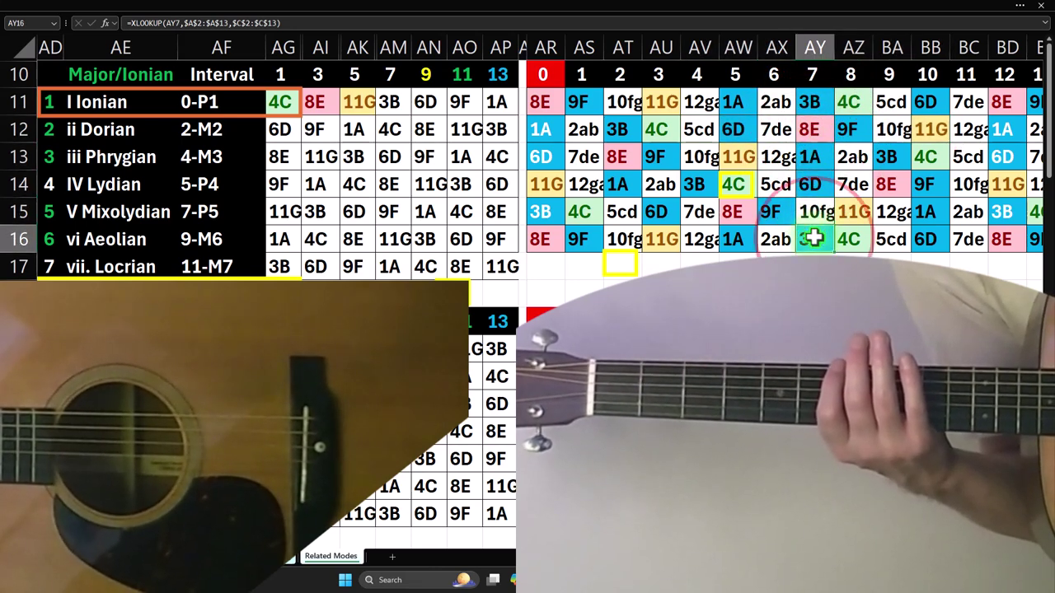